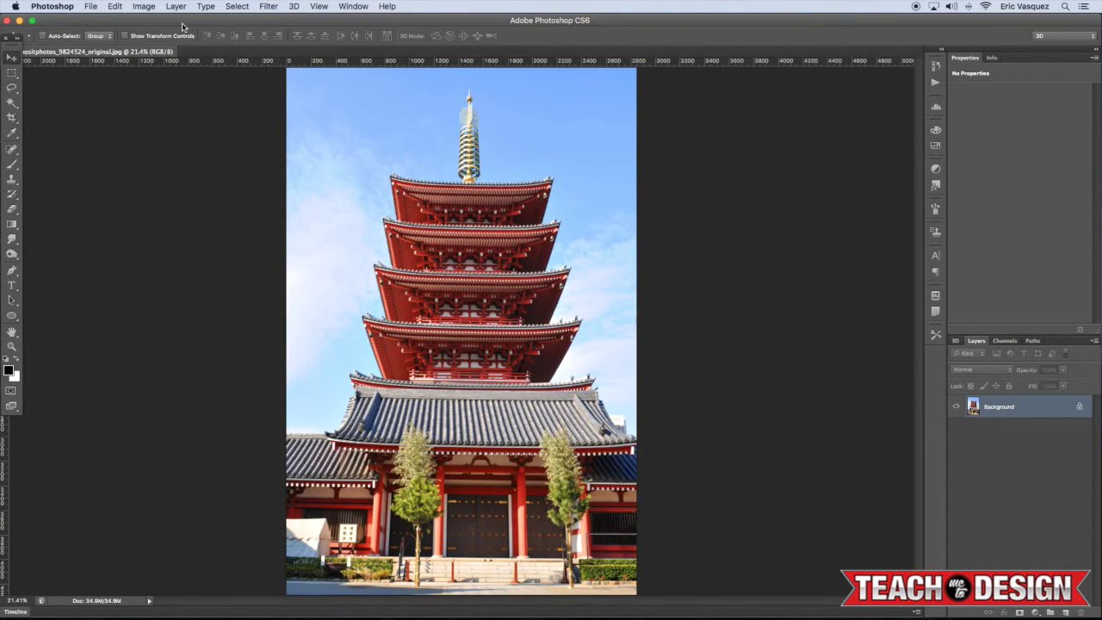
Duplicate the photo to Layer 1 and sample the blue sky in Select > Color Range.
key(super+j)
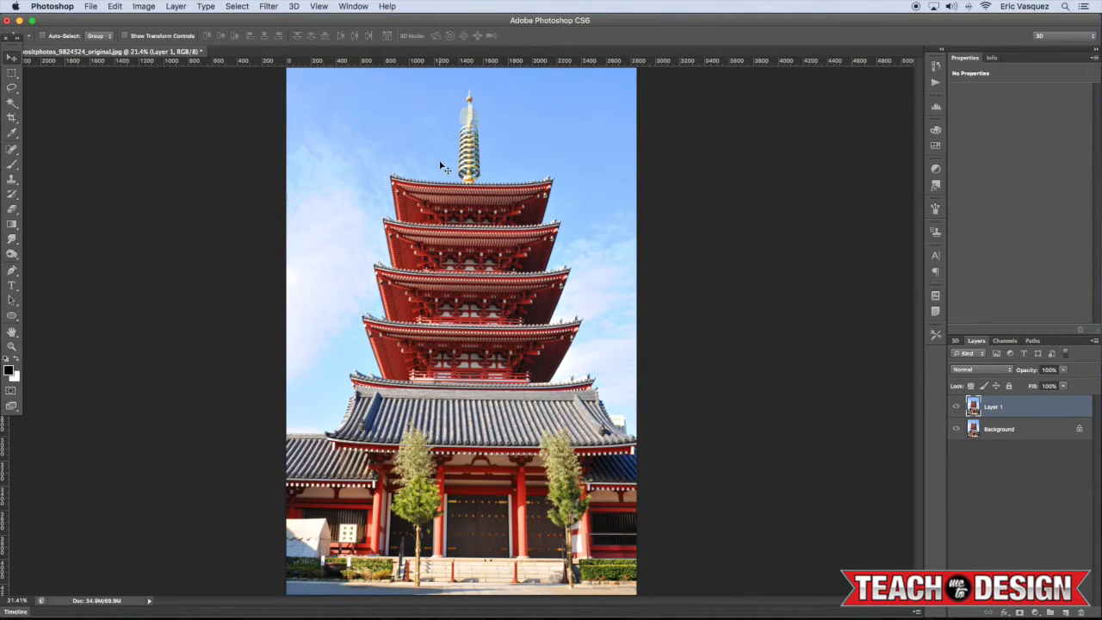
click(231, 6)
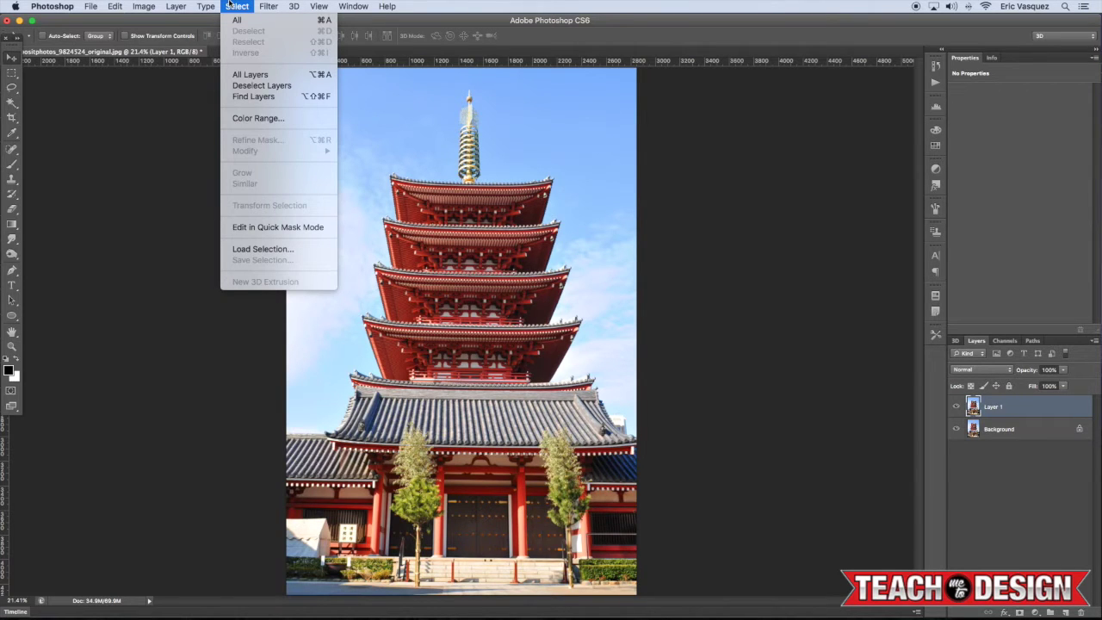
click(250, 119)
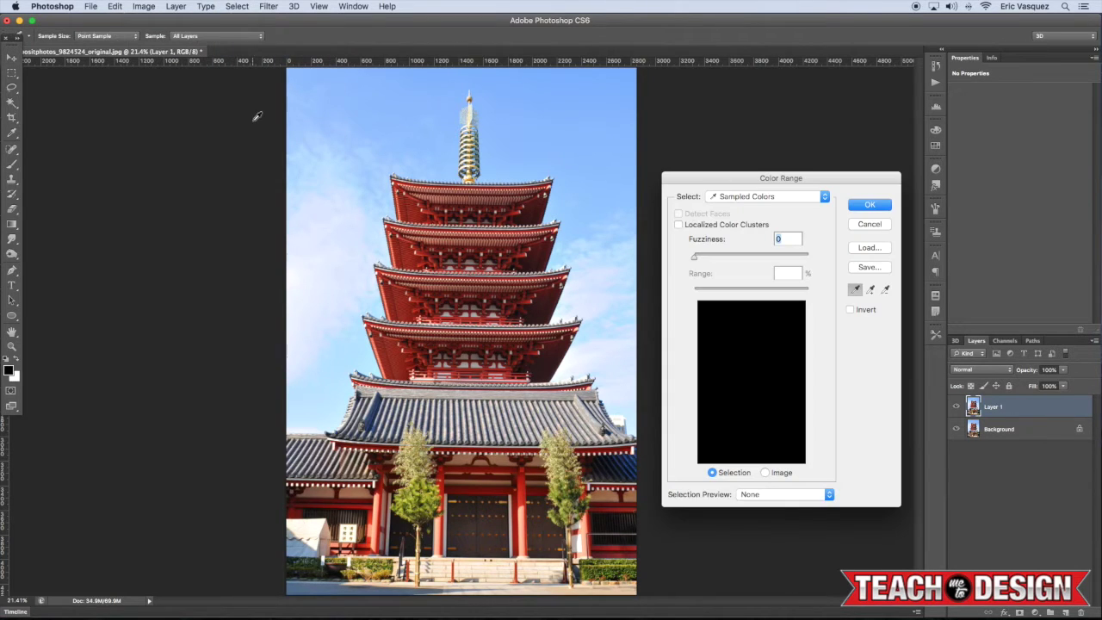
click(580, 112)
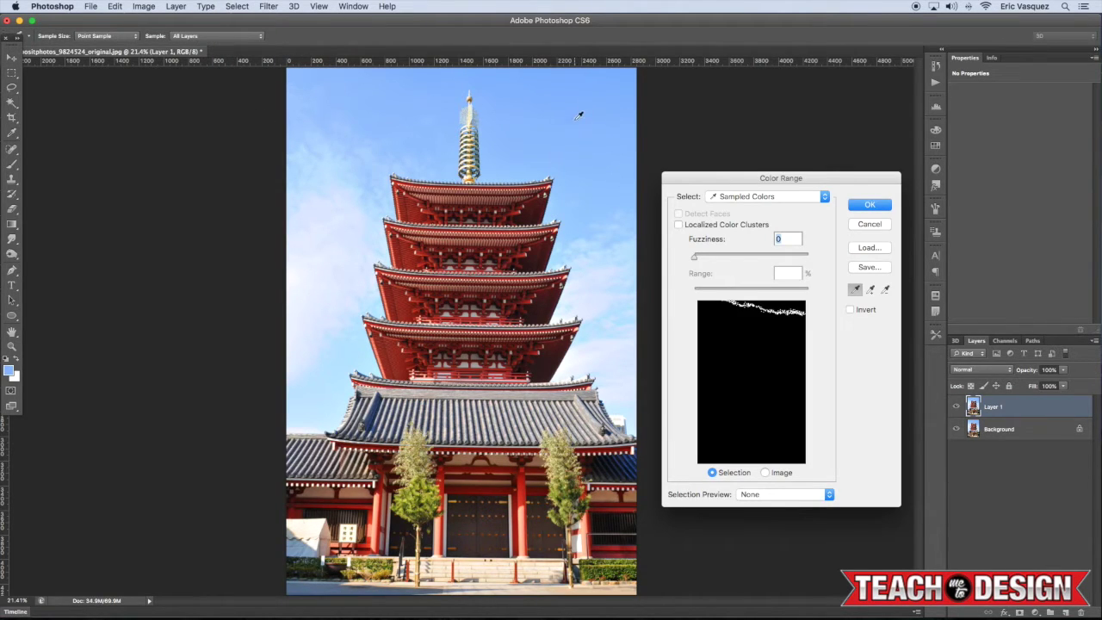
click(577, 129)
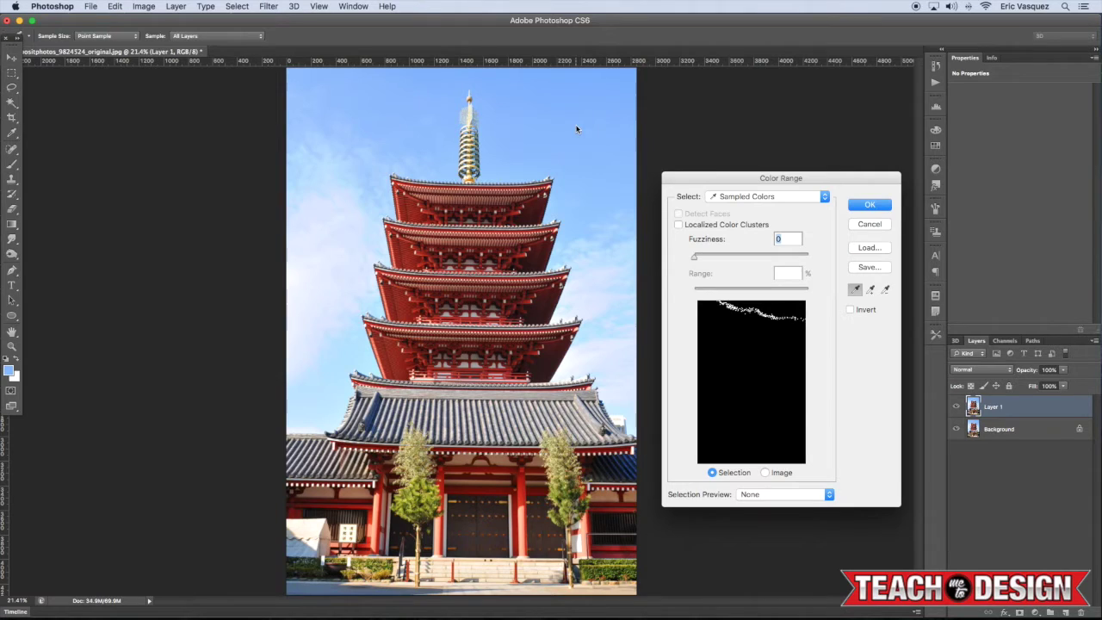
Add the upper, left-side and lighter sky tones to the Color Range sample.
click(869, 291)
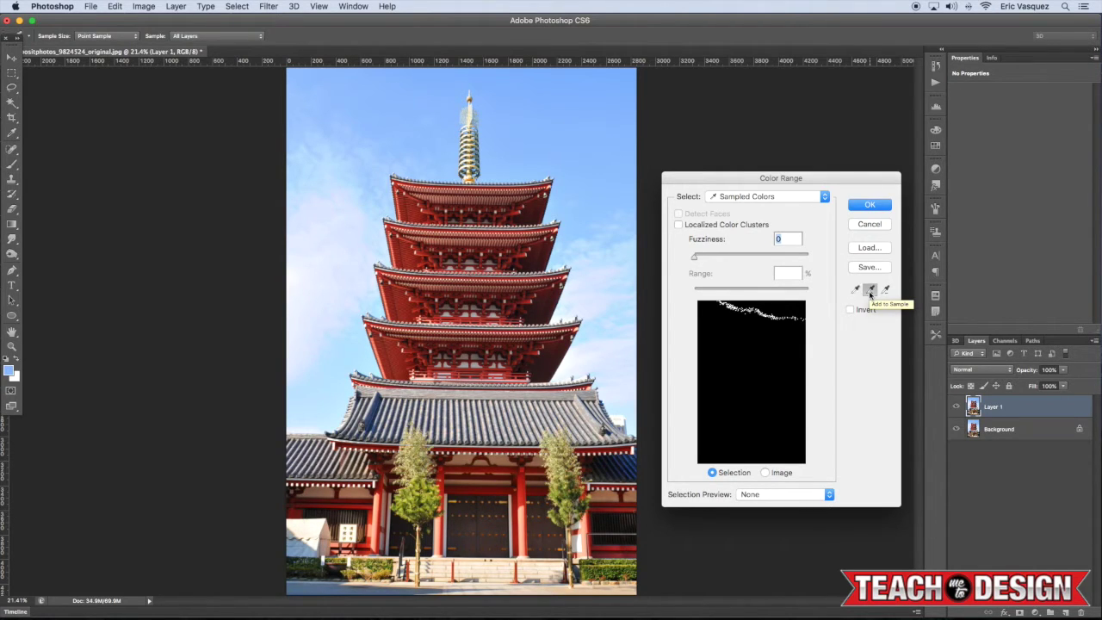
click(605, 256)
click(620, 80)
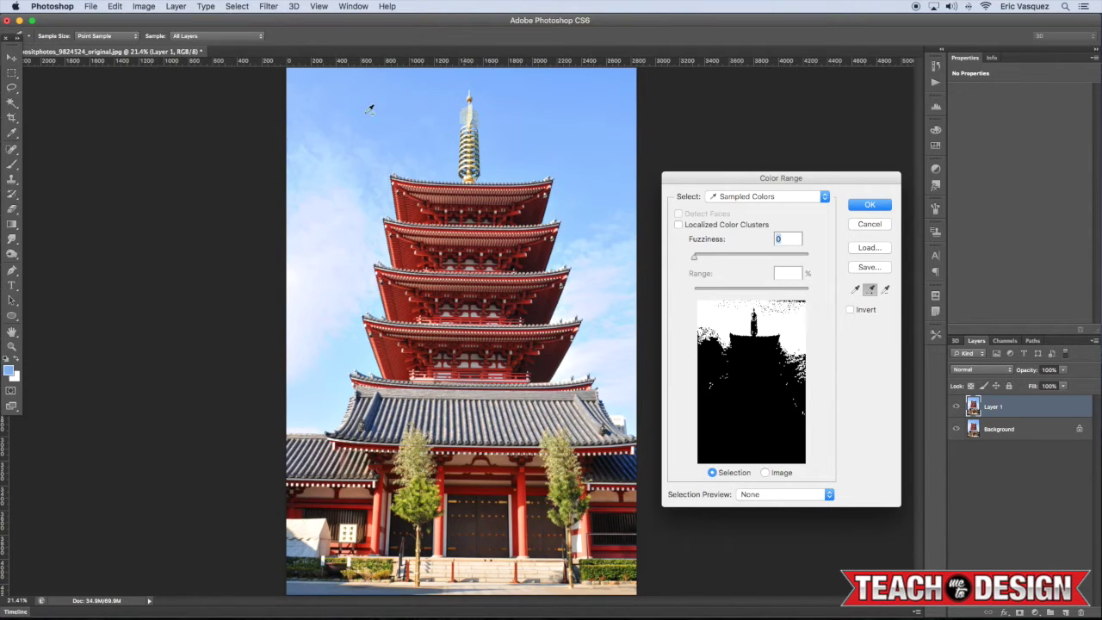
mouse_move(370, 108)
mouse_down()
mouse_move(341, 141)
mouse_move(325, 285)
mouse_move(309, 272)
mouse_move(306, 368)
mouse_up()
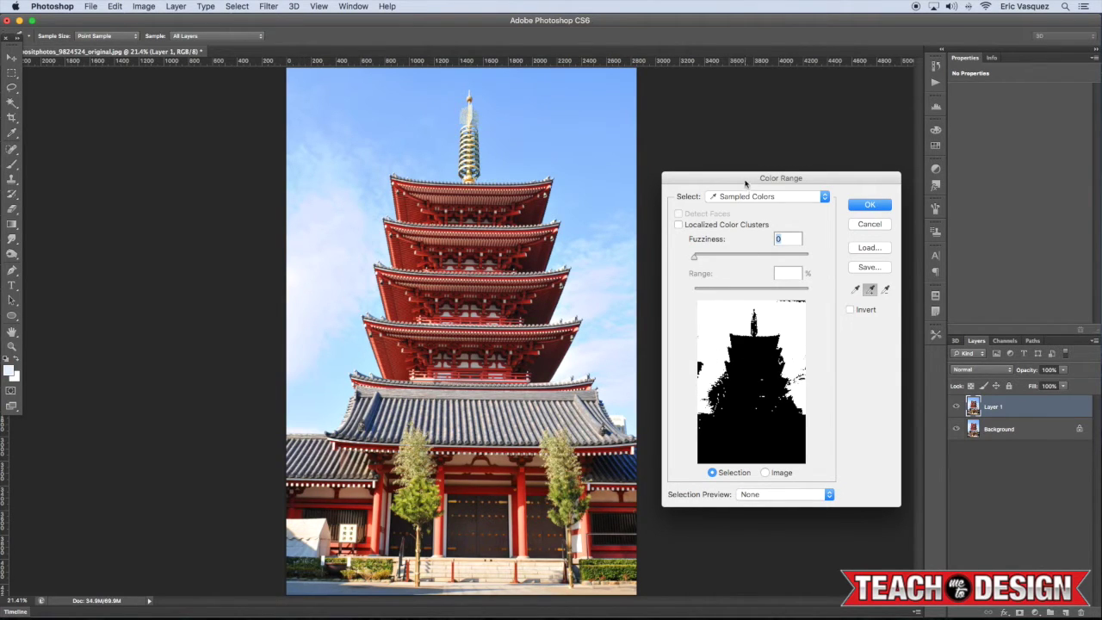
drag(746, 183, 726, 155)
click(607, 76)
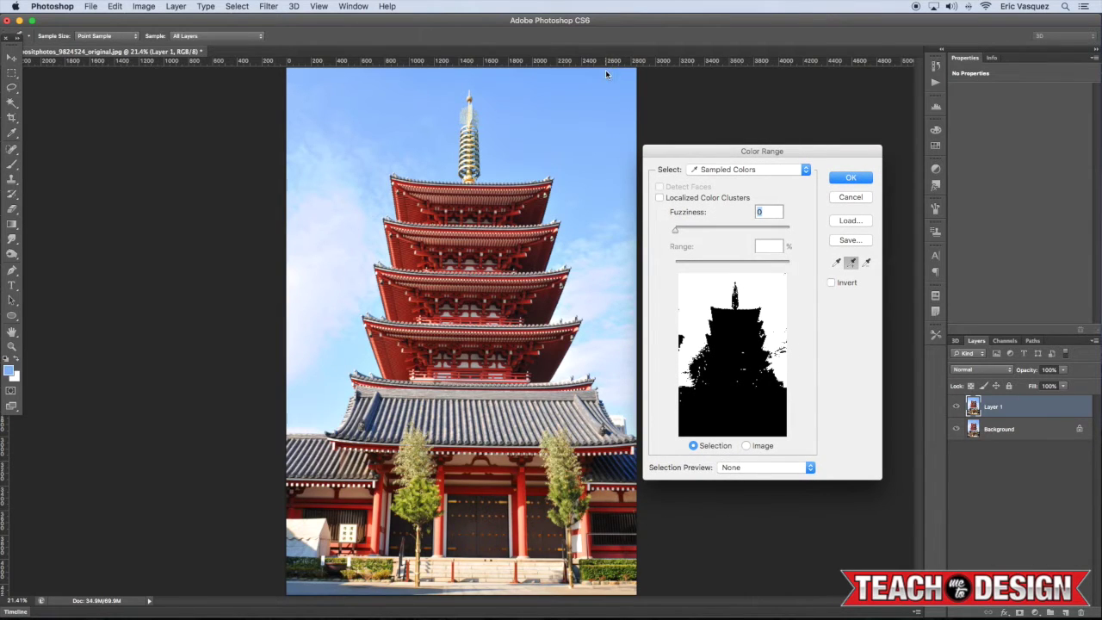
click(584, 247)
click(607, 273)
Add the left- and right-edge sky, raise Fuzziness and confirm the sky selection.
click(294, 273)
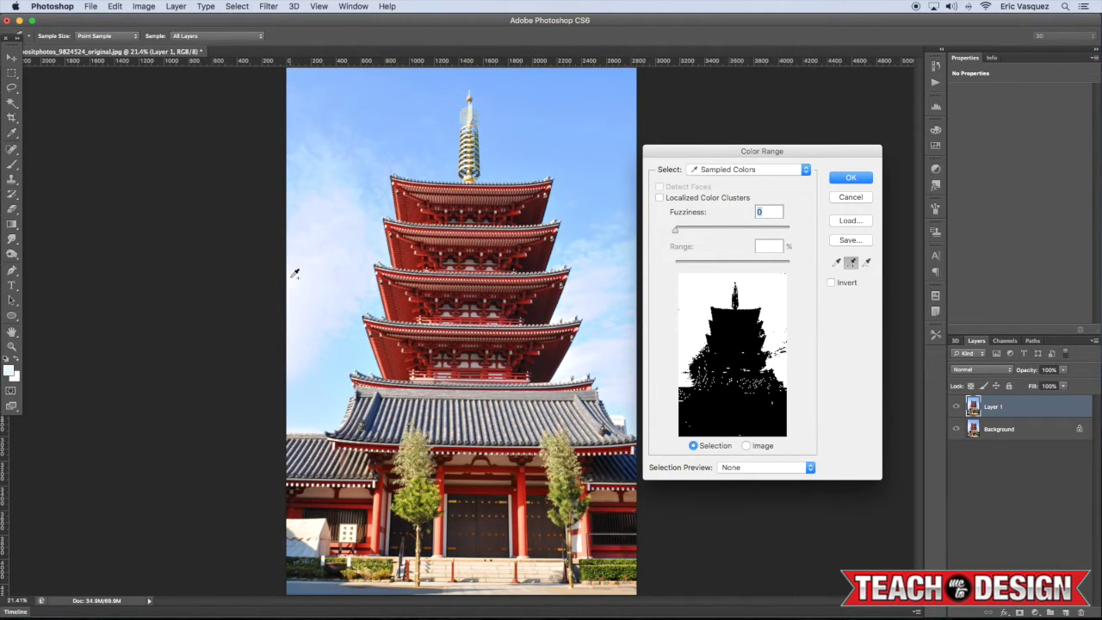
click(295, 188)
click(624, 327)
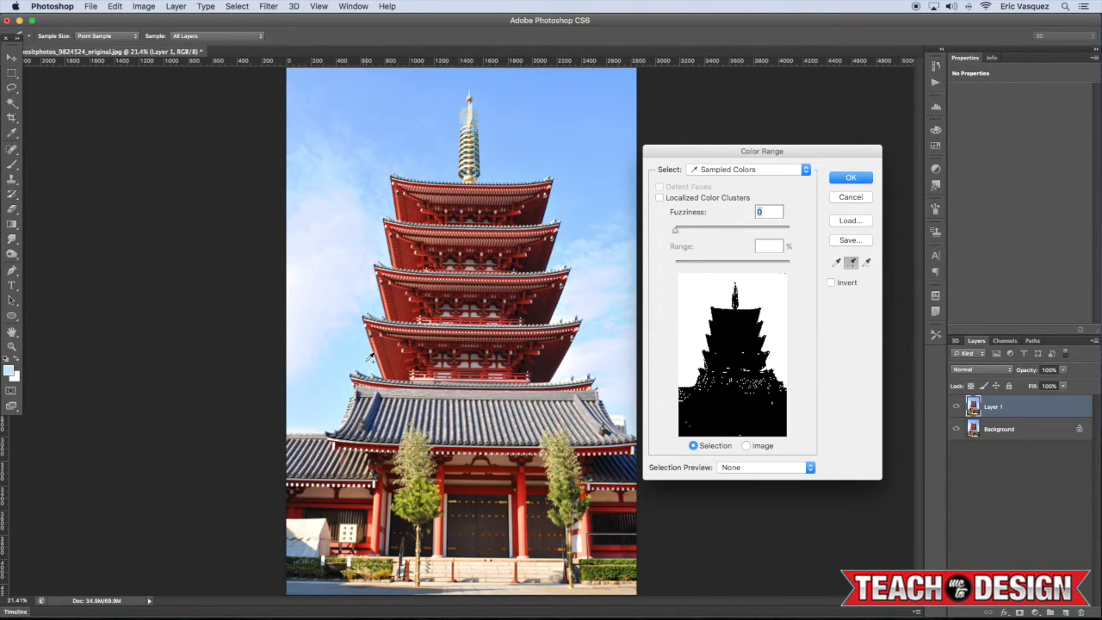
click(340, 329)
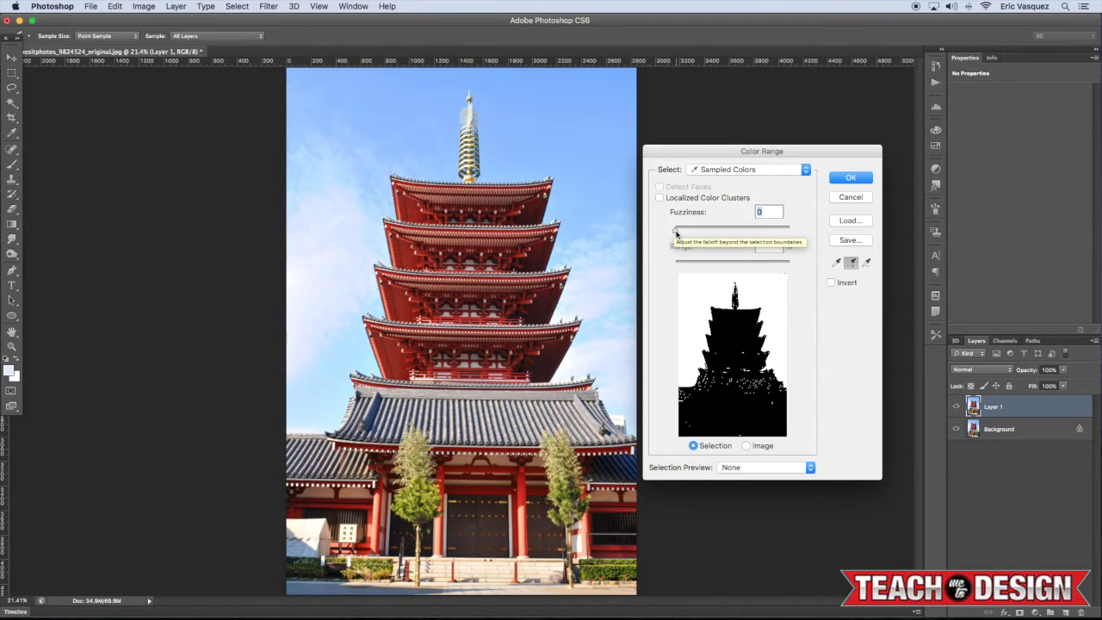
mouse_move(676, 233)
mouse_down()
mouse_move(761, 235)
mouse_move(656, 234)
mouse_up()
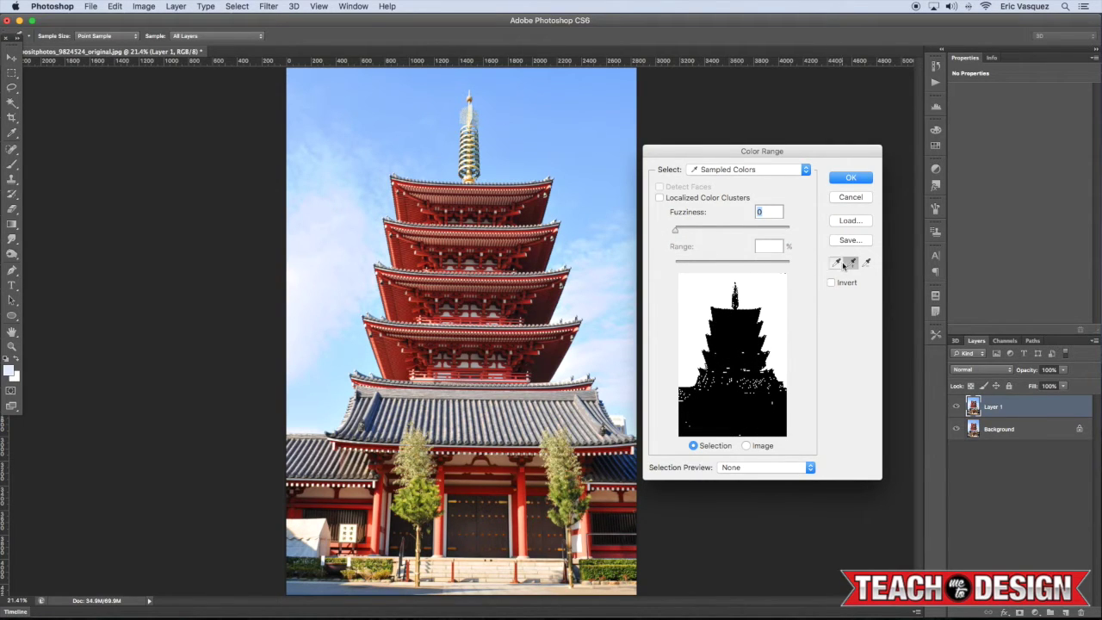
click(853, 179)
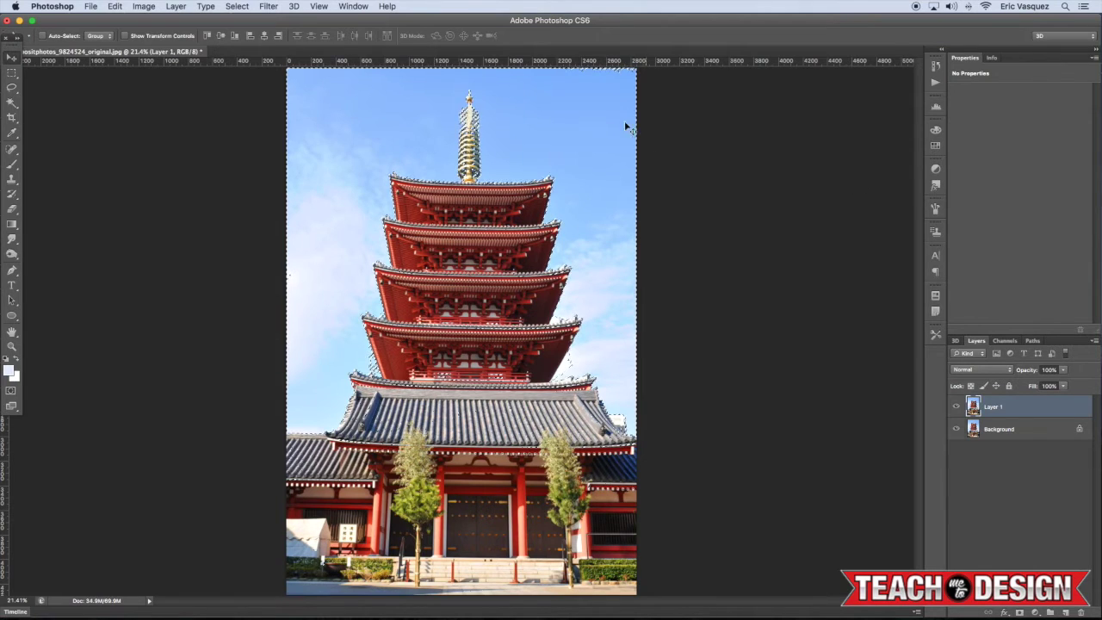
Invert the sky selection to the pagoda and turn it into a layer mask on Layer 1.
key(w)
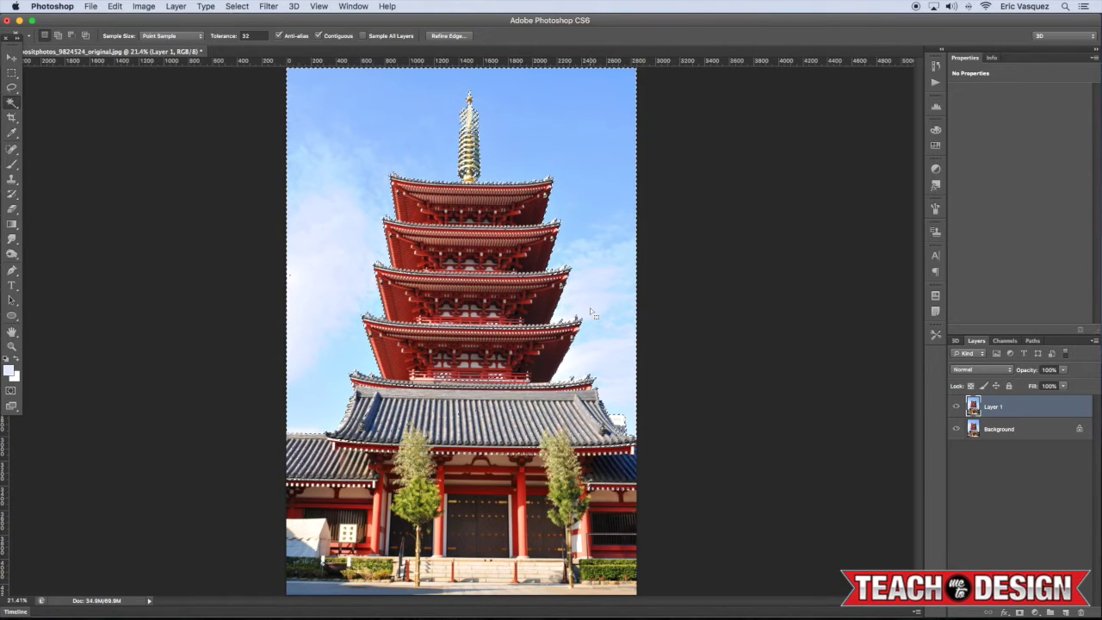
key(super+shift+i)
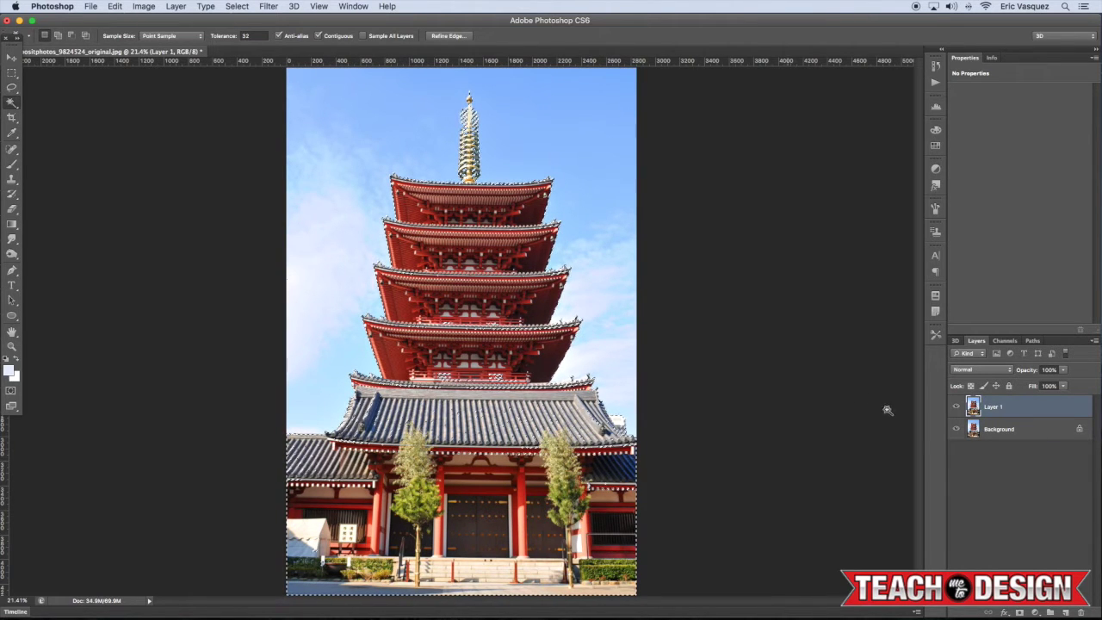
click(1019, 613)
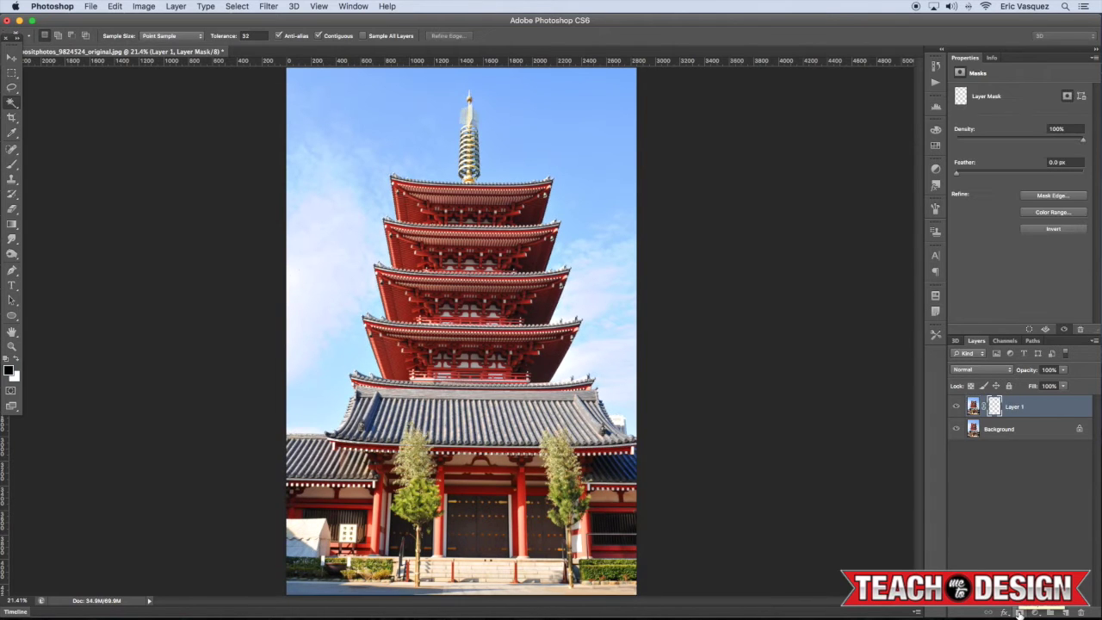
Toggle the Background to check the cutout, leaving it hidden and Layer 1 selected.
click(955, 429)
click(956, 429)
click(956, 428)
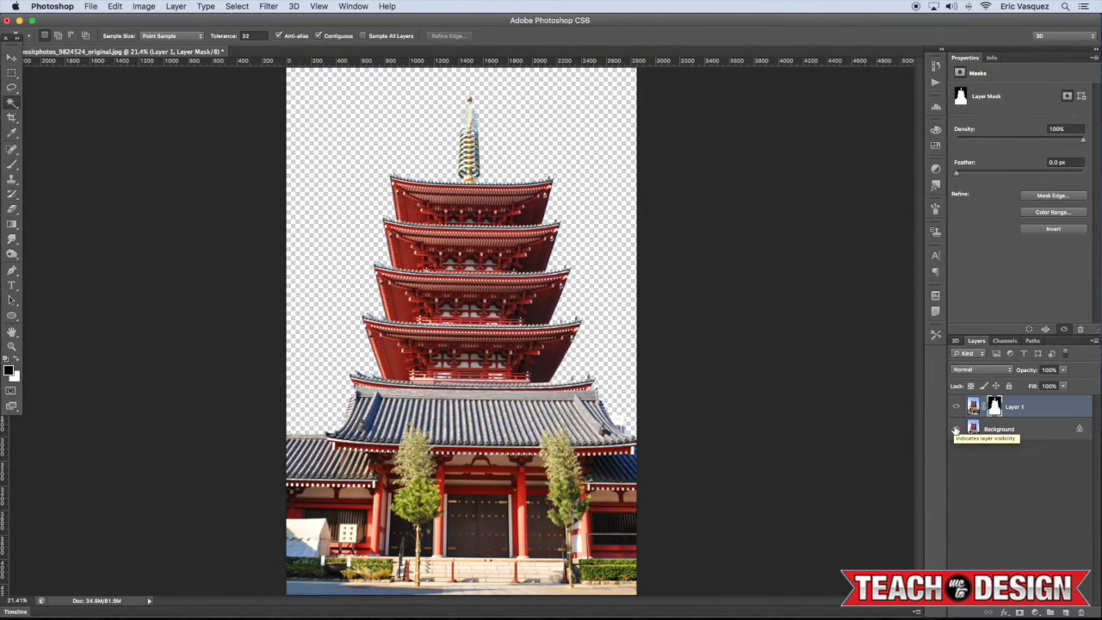
click(955, 429)
click(956, 428)
click(972, 429)
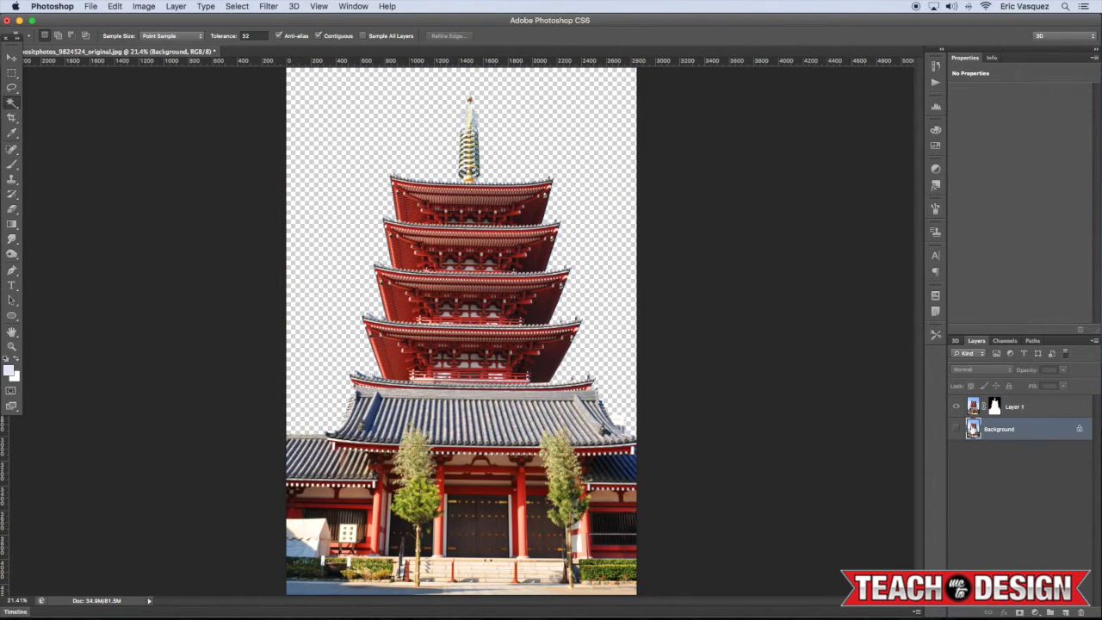
click(1029, 408)
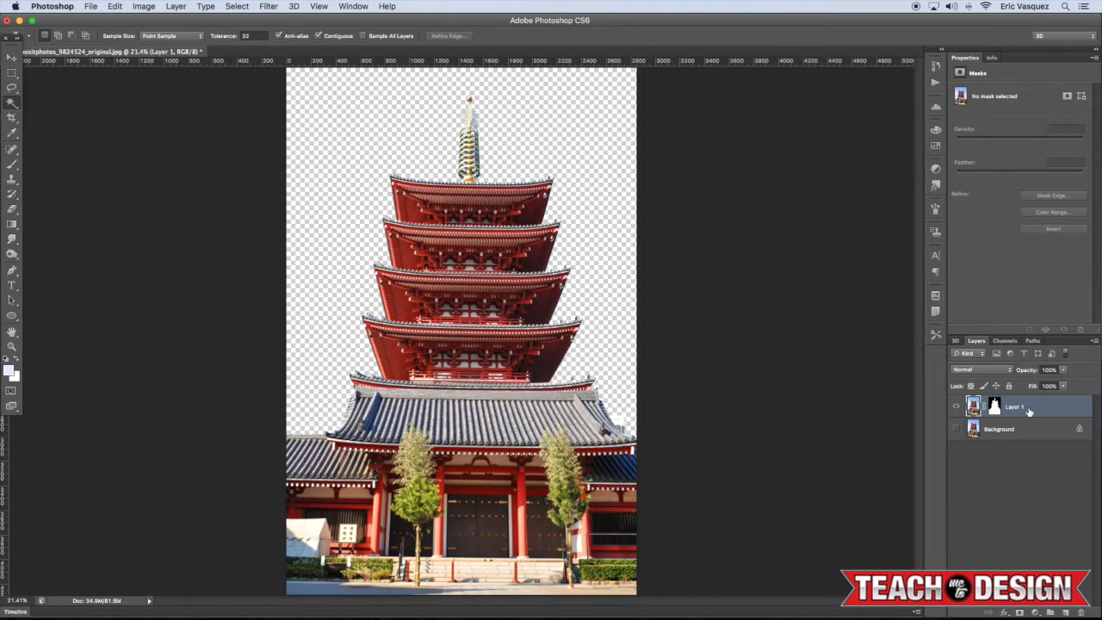
Duplicate the masked Layer 1 into Layer 1 copy and hide the original Layer 1.
key(super+j)
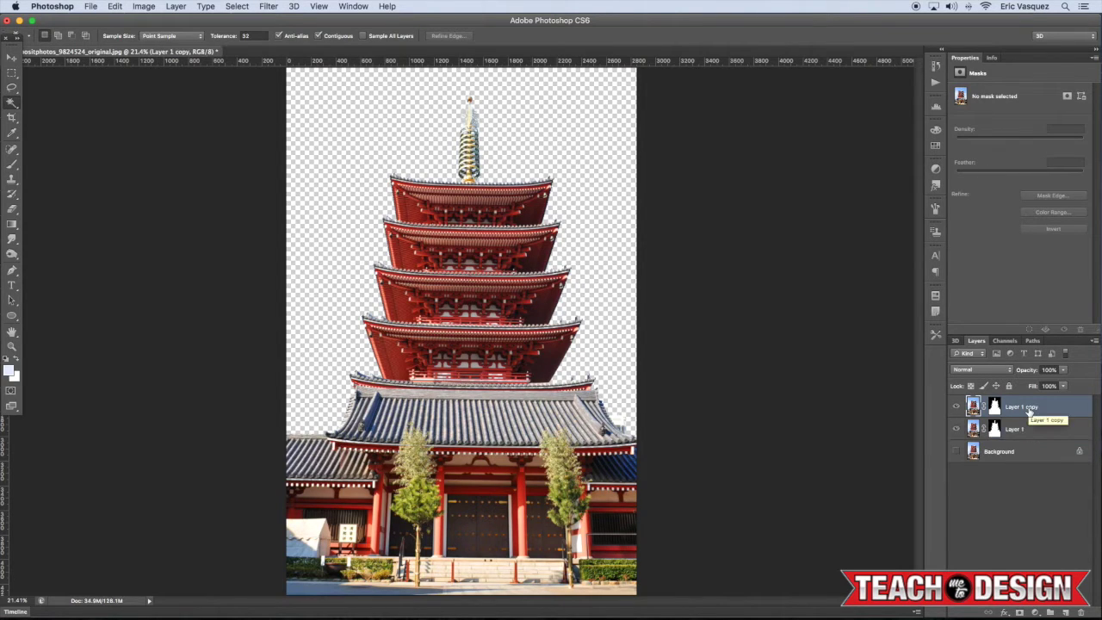
click(955, 430)
key(super+equal)
key(super+equal)
Pick the Brush at 125 px and undo a test stroke on the spire.
key(b)
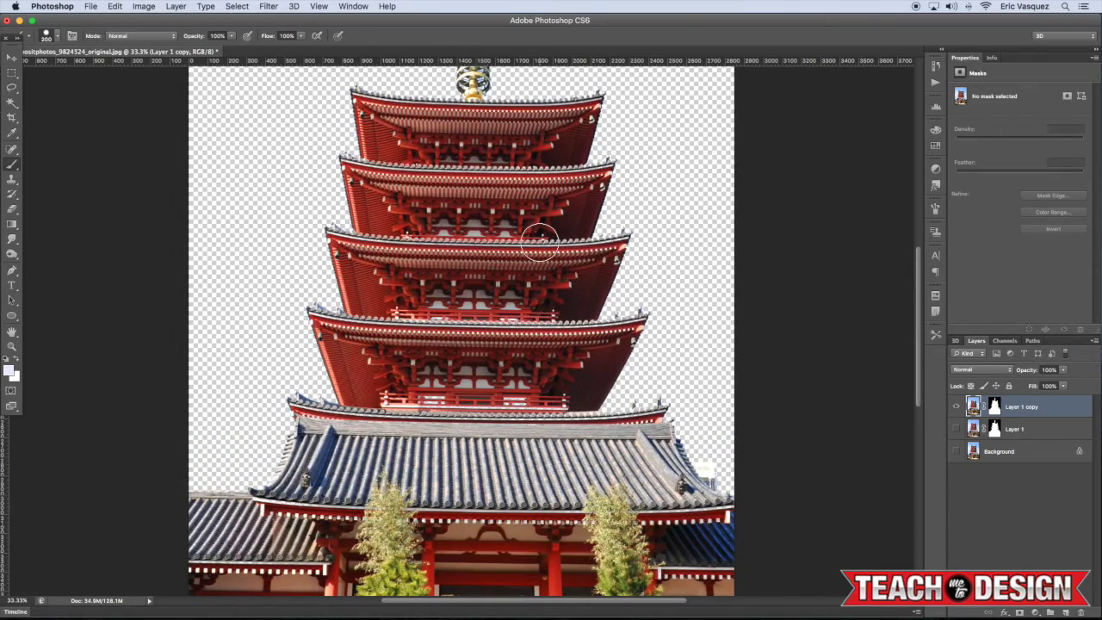
scroll(542, 236, up, 5)
scroll(514, 222, down, 2)
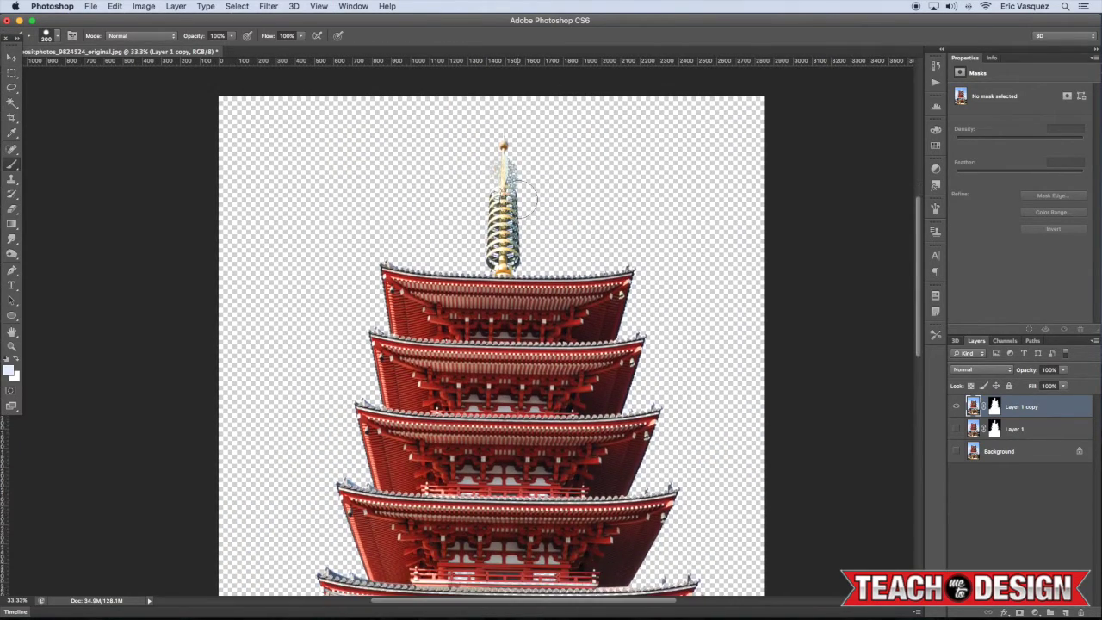
scroll(513, 206, up, 2)
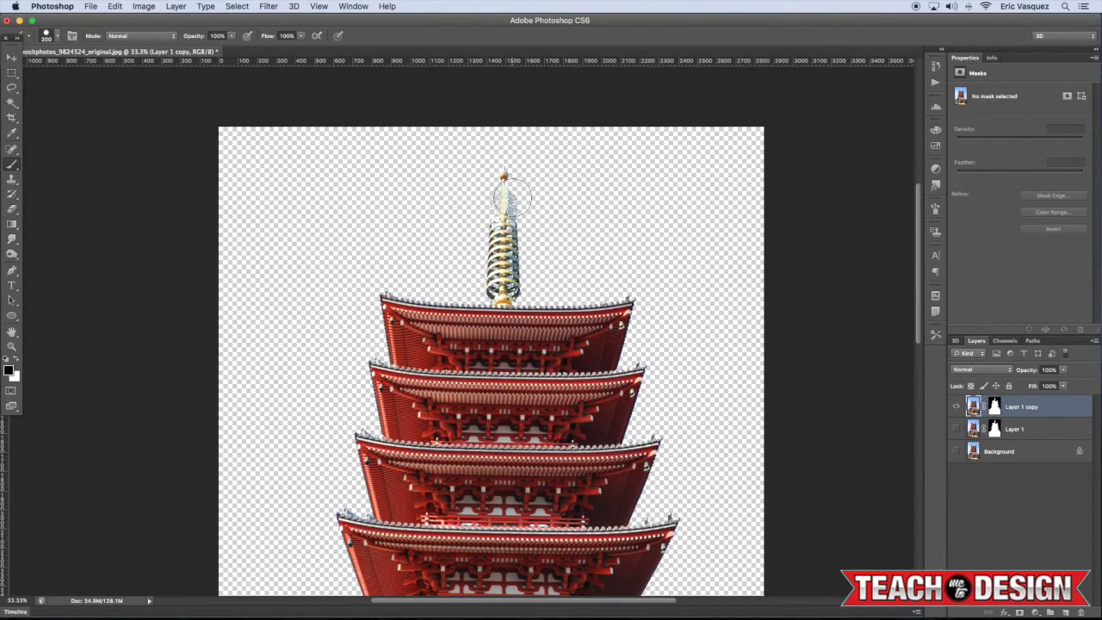
key(bracketleft)
key(bracketleft)
key(bracketleft)
mouse_move(498, 172)
mouse_down()
mouse_move(499, 190)
mouse_move(527, 177)
mouse_up()
key(cmd+z)
Paint black on Layer 1 copy's mask to hide the spire, then compare against the Background.
click(994, 408)
mouse_move(515, 185)
mouse_down()
mouse_move(511, 247)
mouse_move(463, 257)
mouse_move(521, 273)
mouse_move(491, 274)
mouse_move(492, 292)
mouse_up()
key(bracketleft)
key(bracketleft)
key(bracketleft)
key(bracketleft)
key(bracketleft)
key(bracketleft)
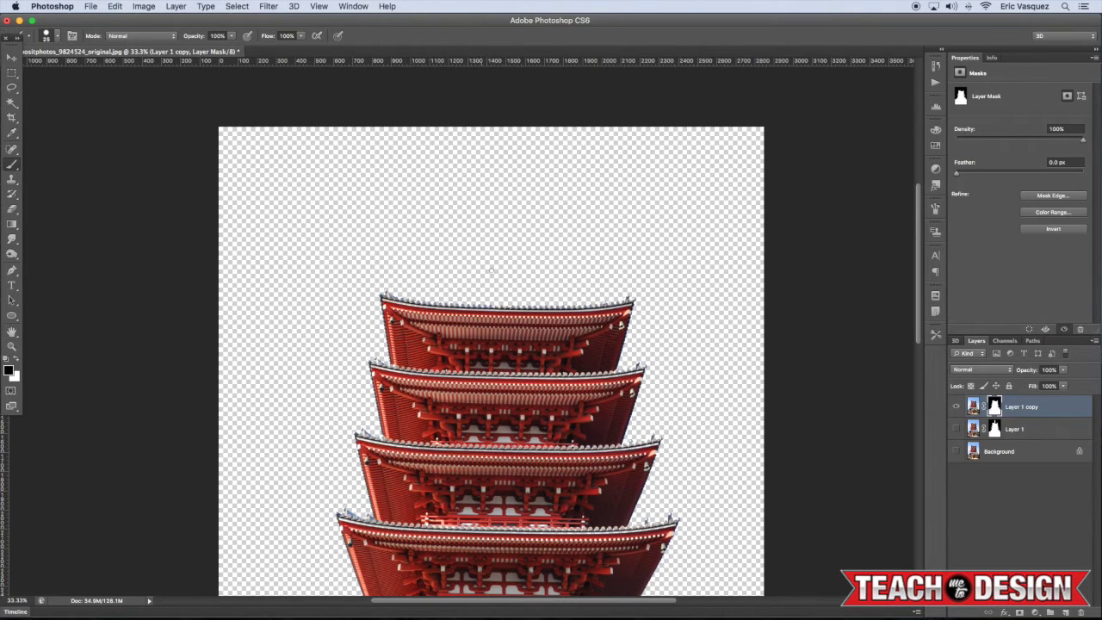
click(954, 451)
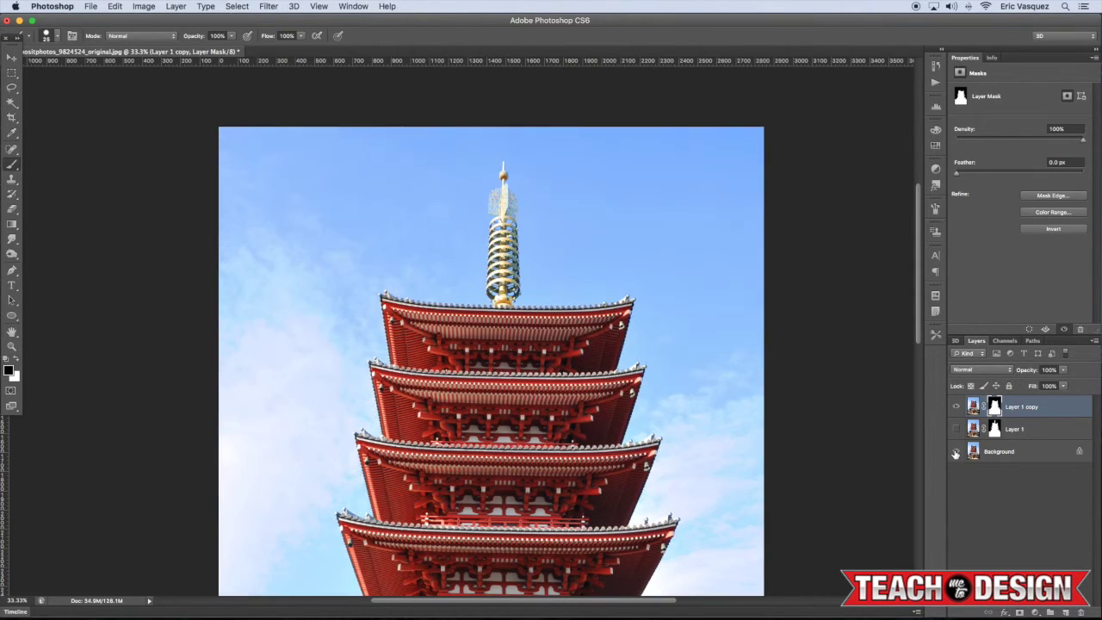
click(955, 452)
click(955, 452)
click(954, 452)
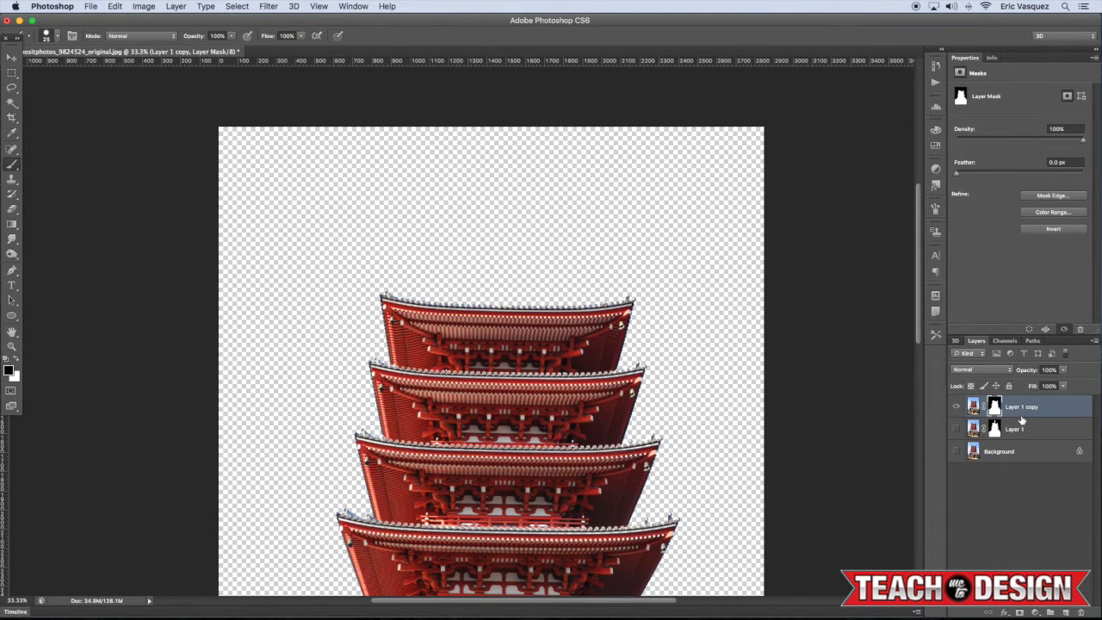
Duplicate Layer 1 copy into Layer 1 copy 2, keeping Layer 1 hidden and Layer 1 copy selected.
key(super+0)
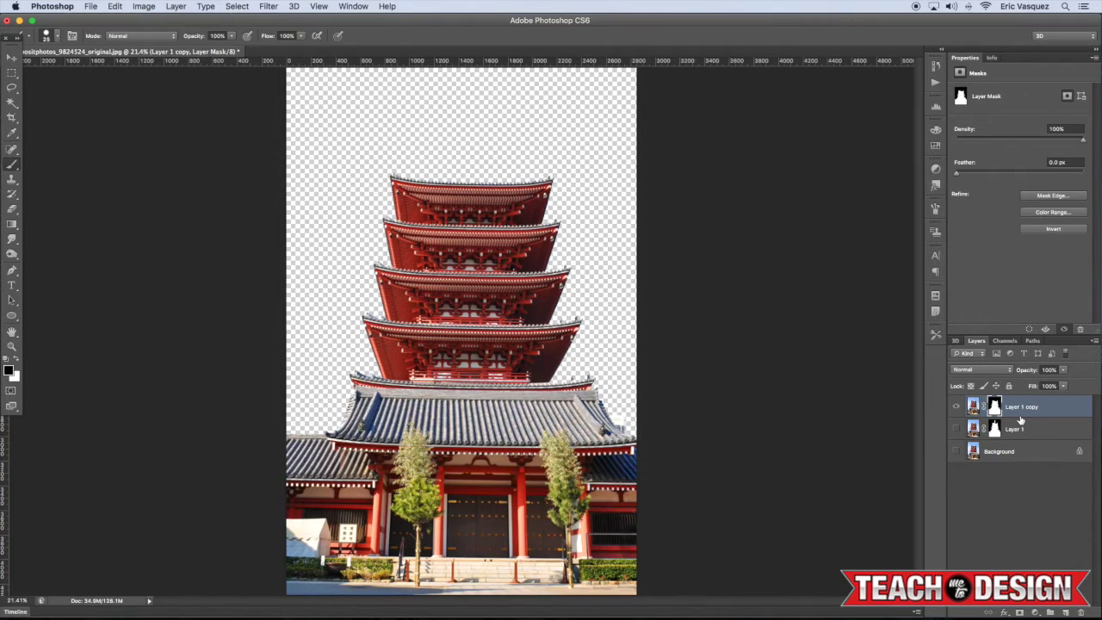
click(954, 429)
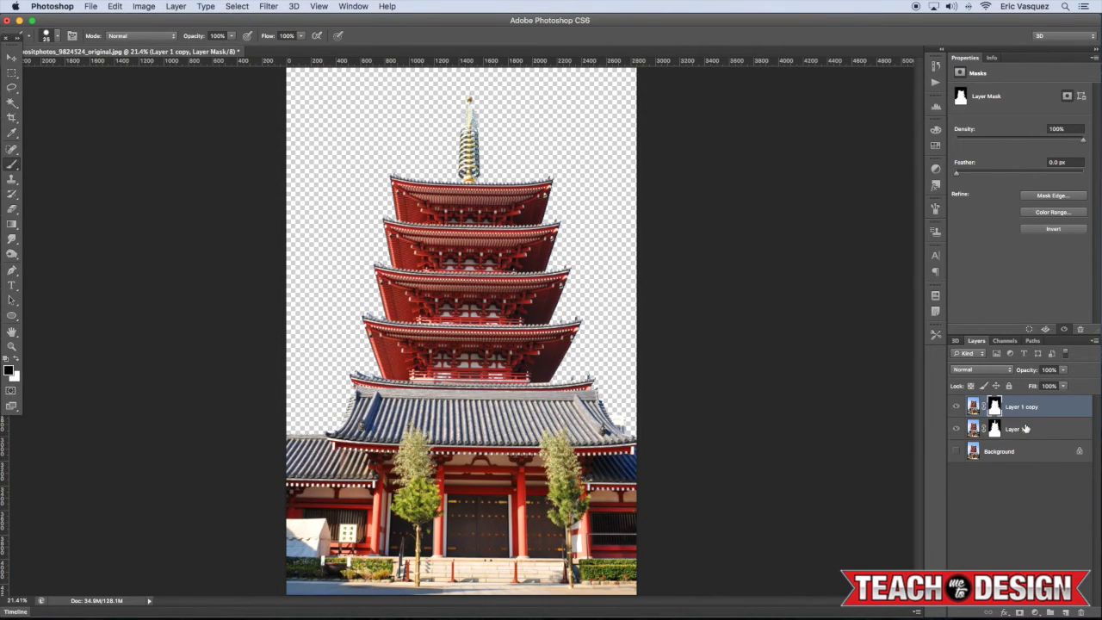
click(1024, 427)
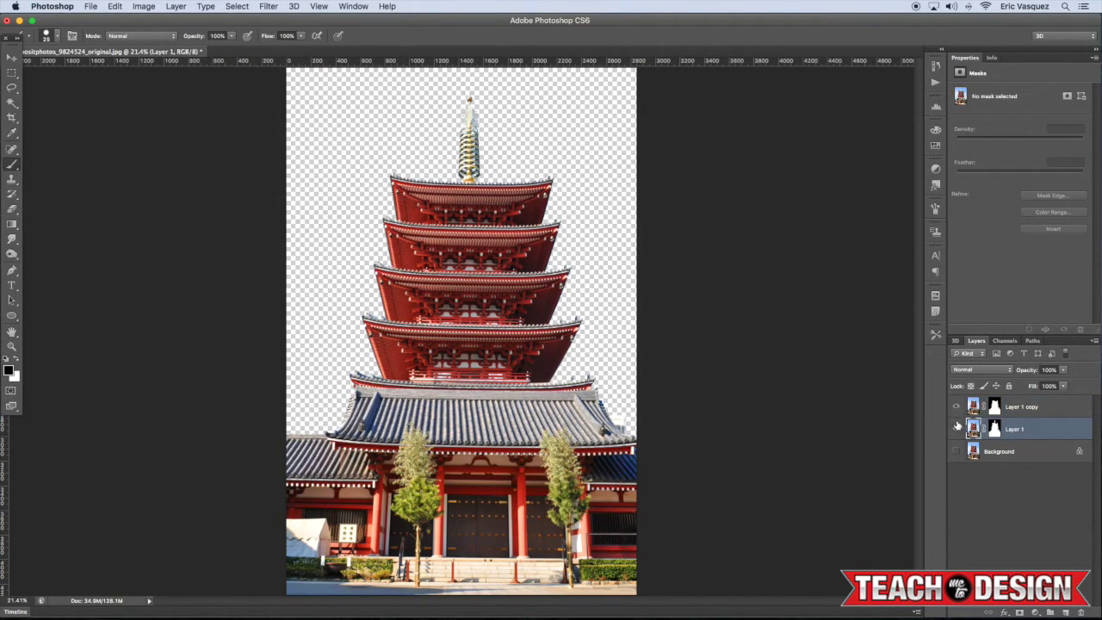
click(956, 428)
click(1039, 409)
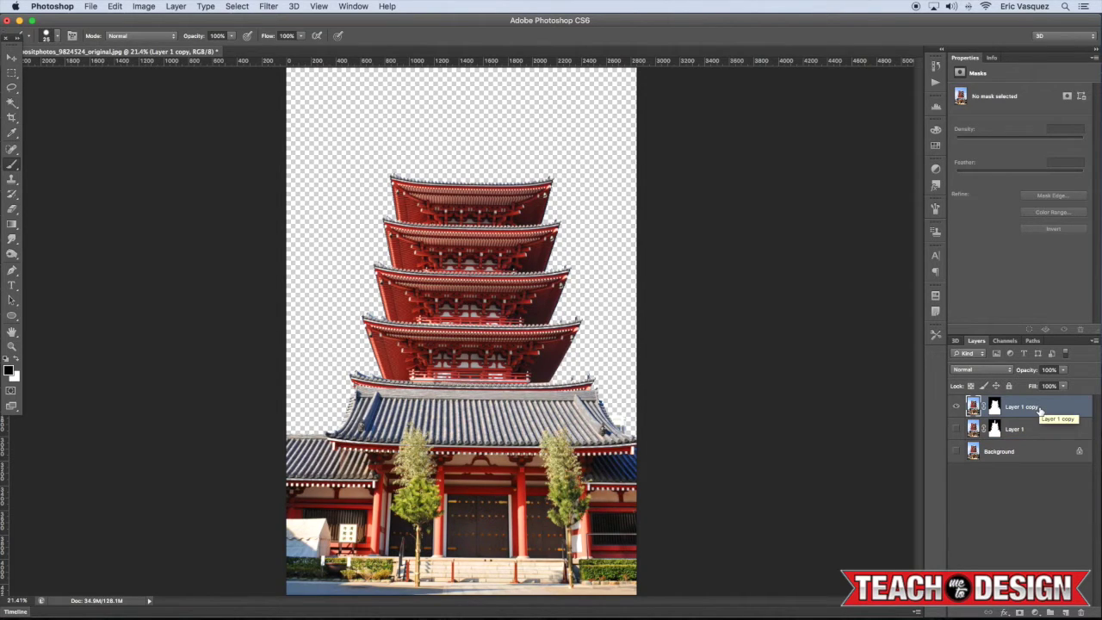
key(super+j)
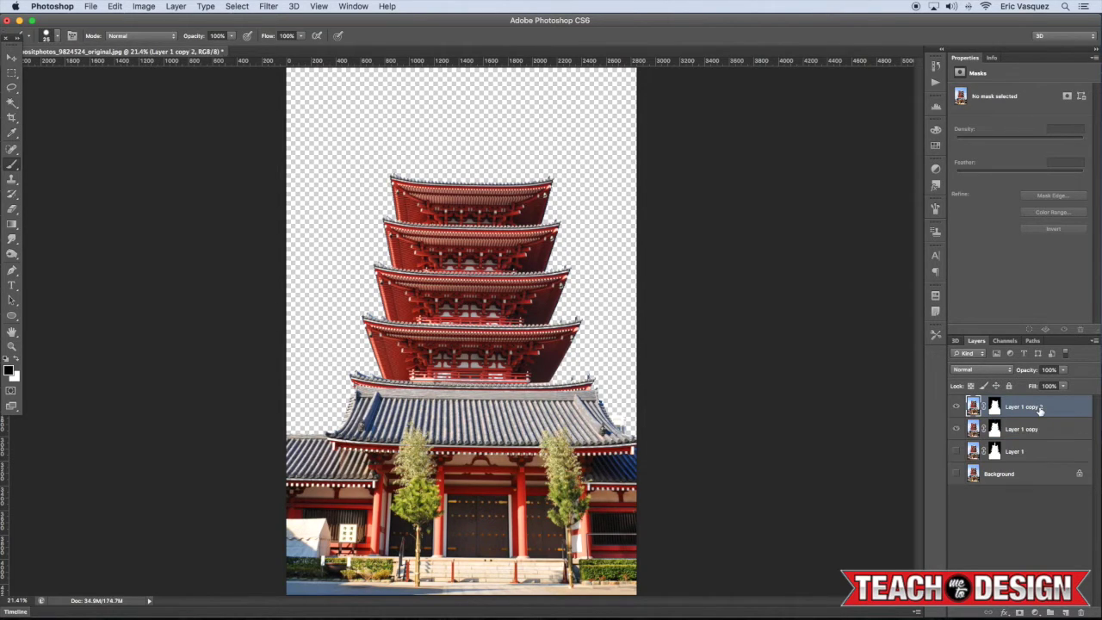
click(1033, 429)
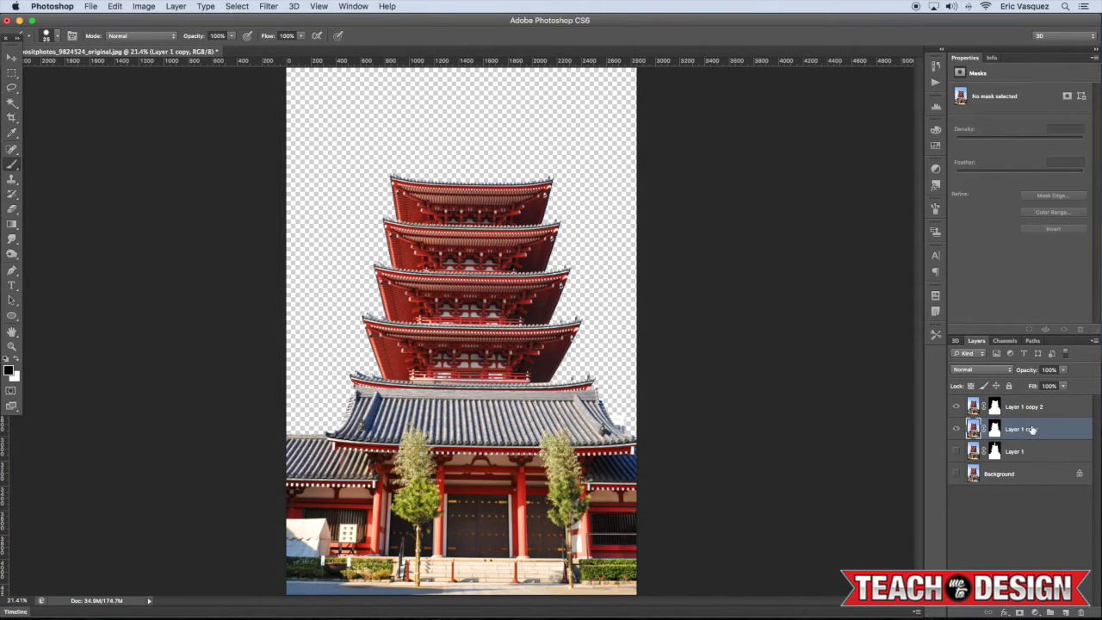
key(v)
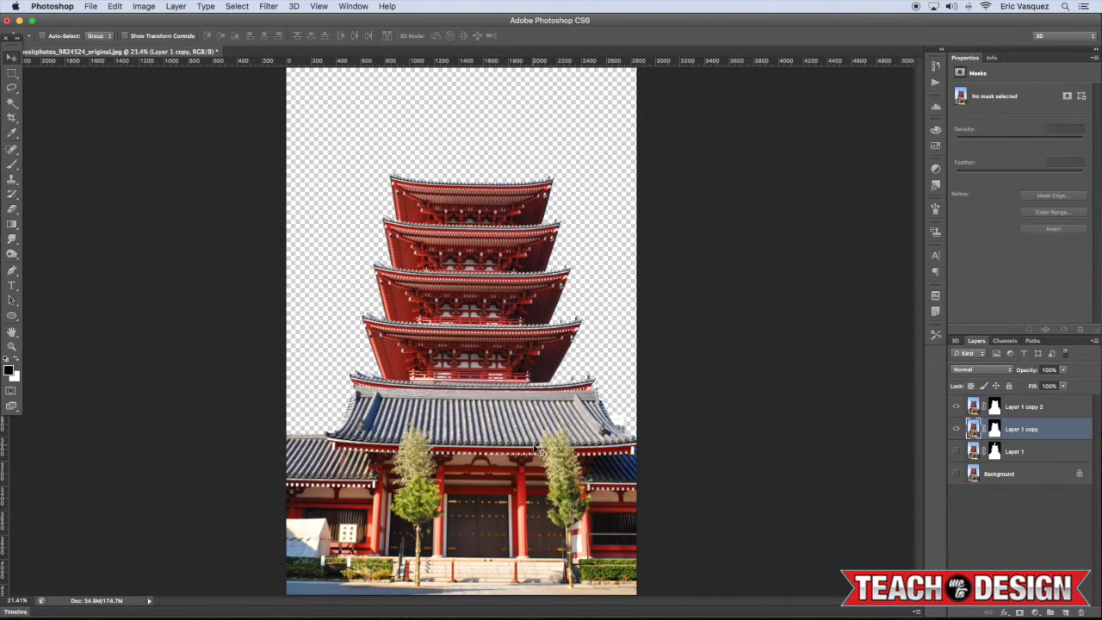
Move Layer 1 copy upward so its roof tiers stack above the original pagoda.
drag(539, 449, 533, 347)
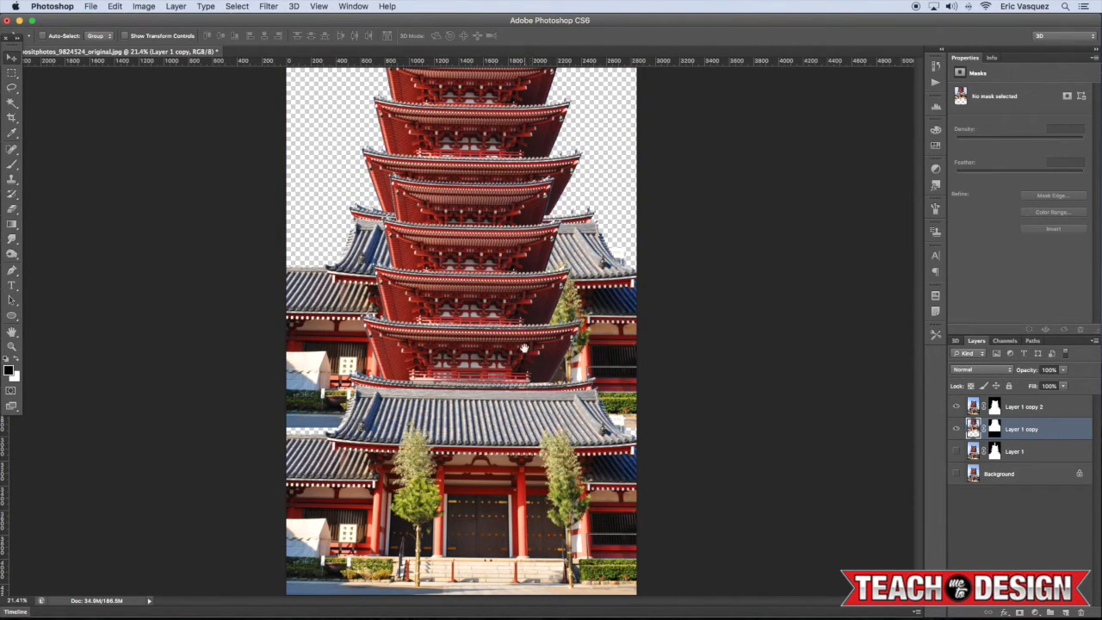
drag(538, 386, 469, 309)
key(super+z)
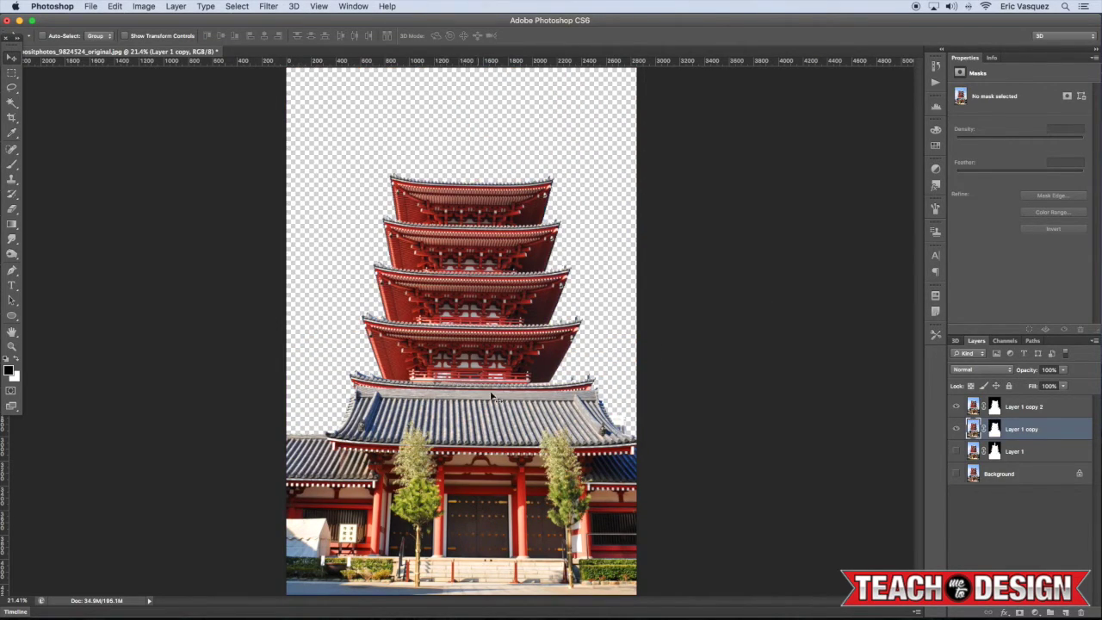
drag(492, 396, 490, 280)
key(super+minus)
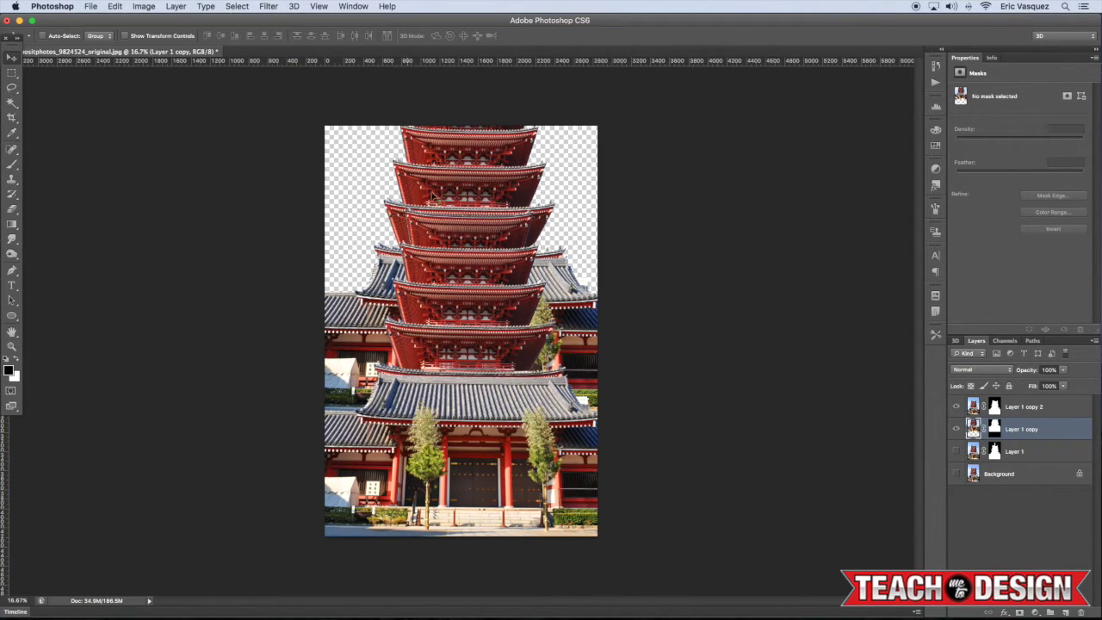
click(144, 7)
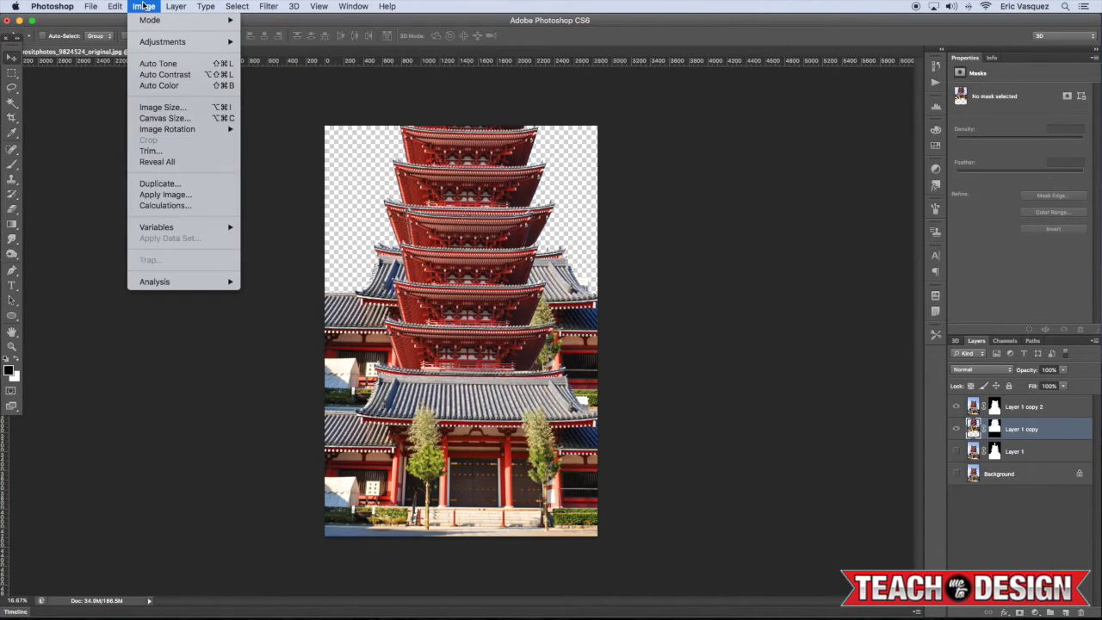
Make the canvas 4800 px tall with a bottom-centre anchor, then nudge the upper copy higher.
click(165, 118)
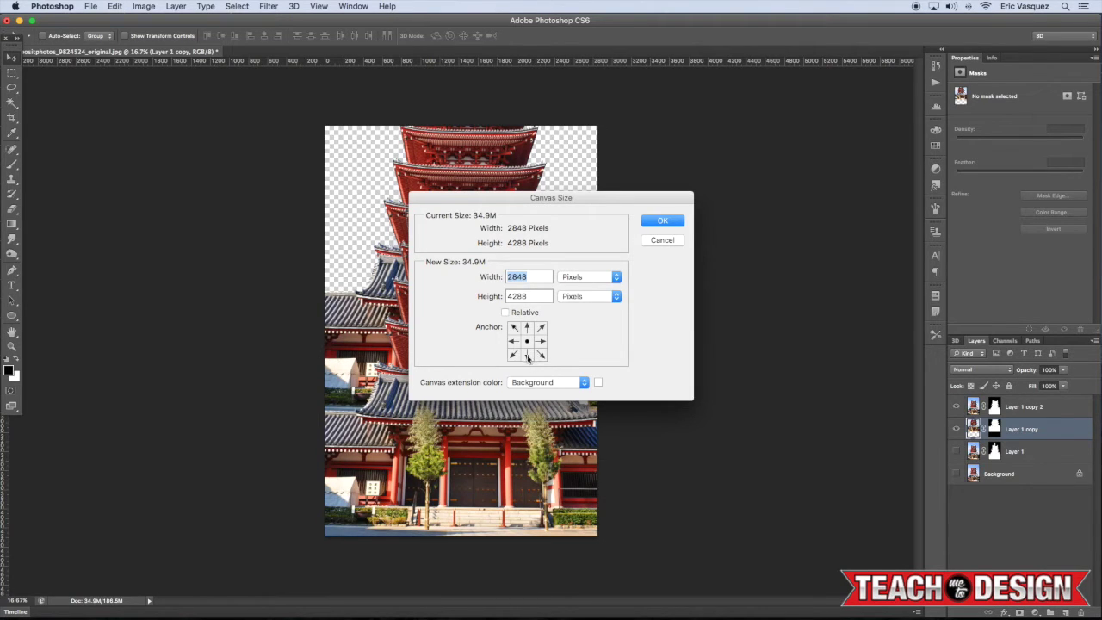
click(527, 355)
drag(575, 204, 833, 217)
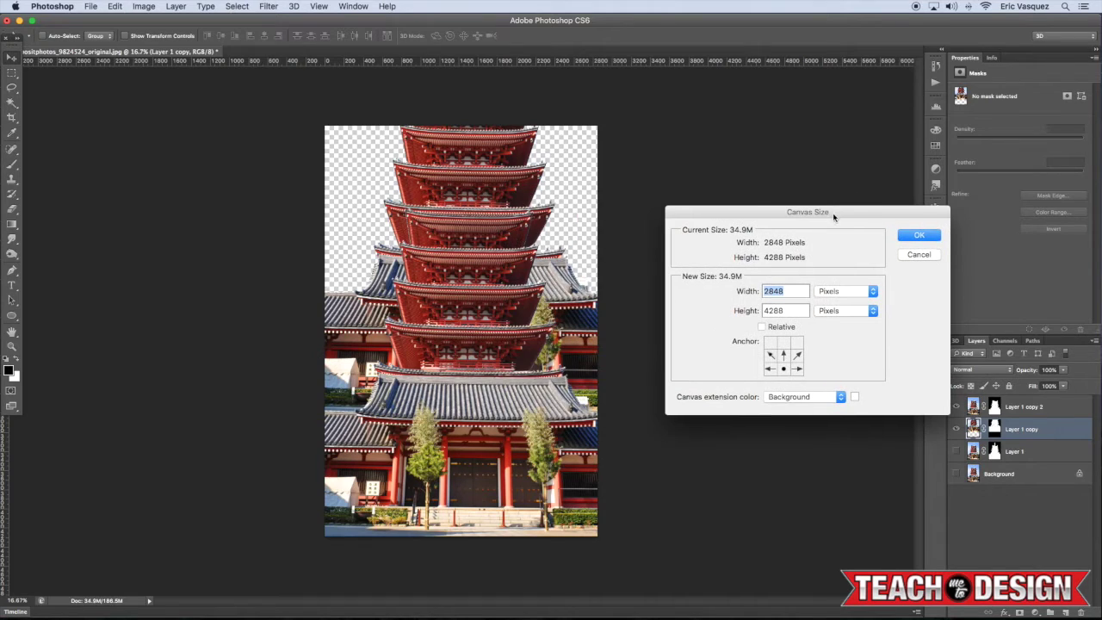
key(Tab)
click(783, 355)
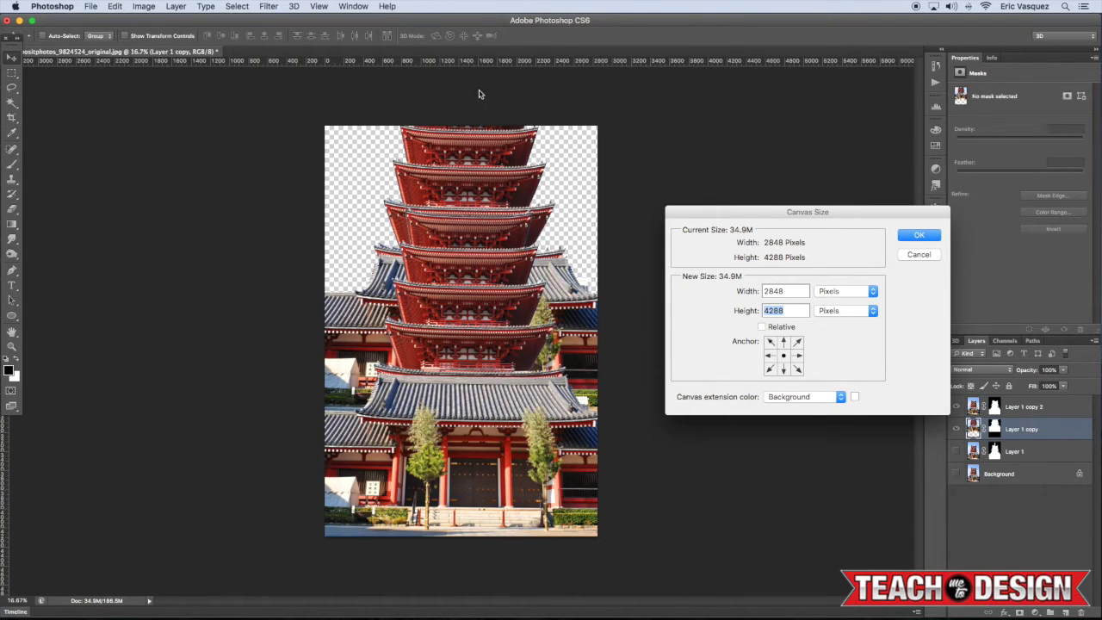
click(783, 341)
click(784, 367)
text(4800)
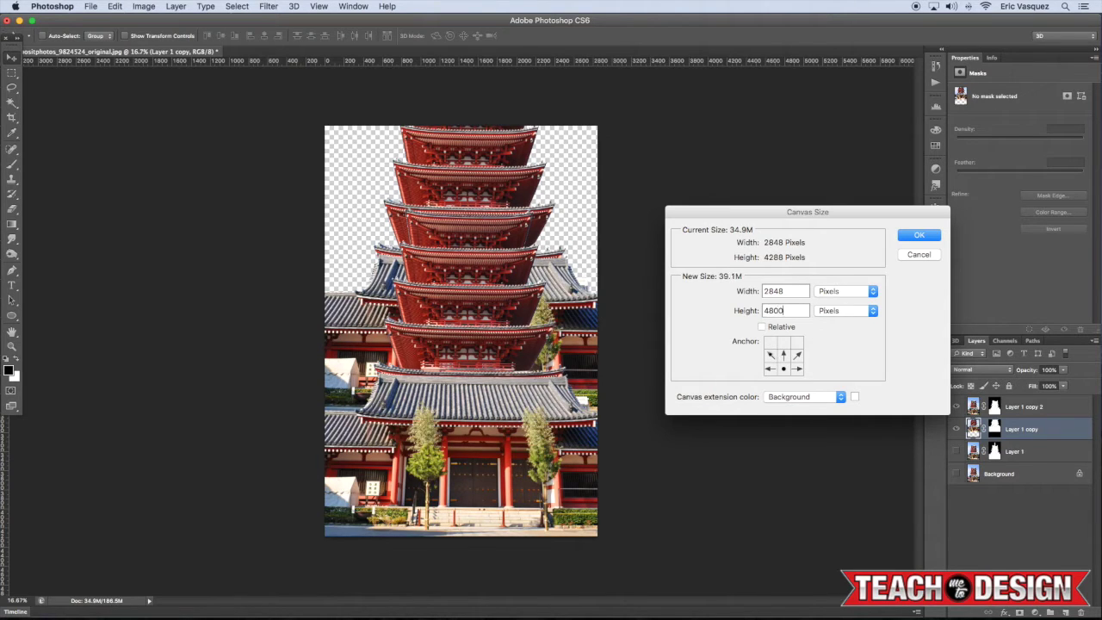
key(Return)
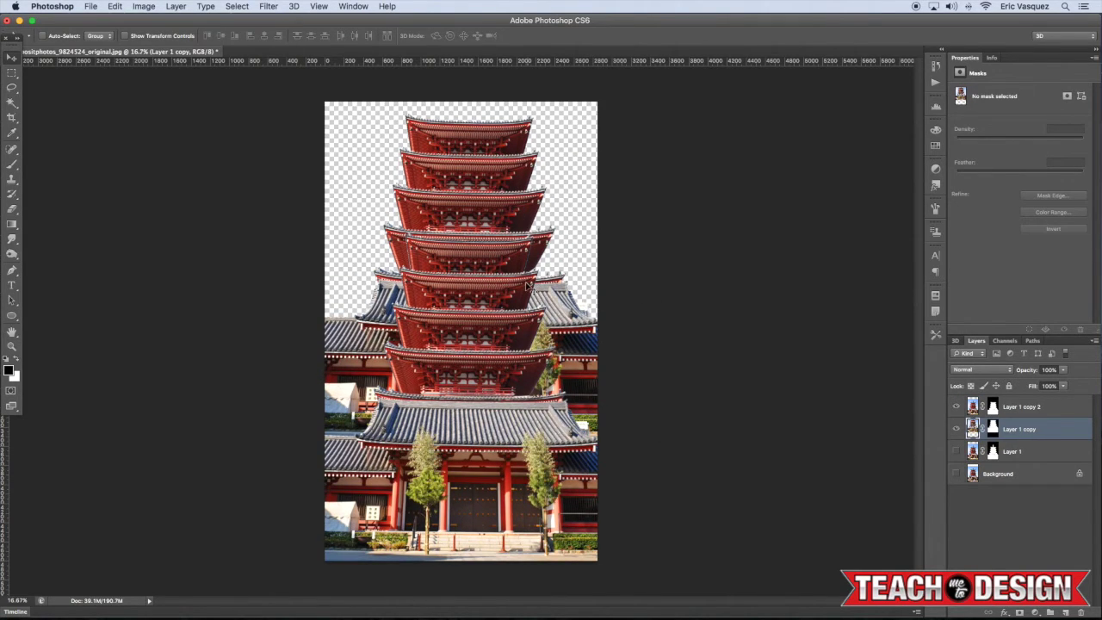
drag(507, 260, 509, 247)
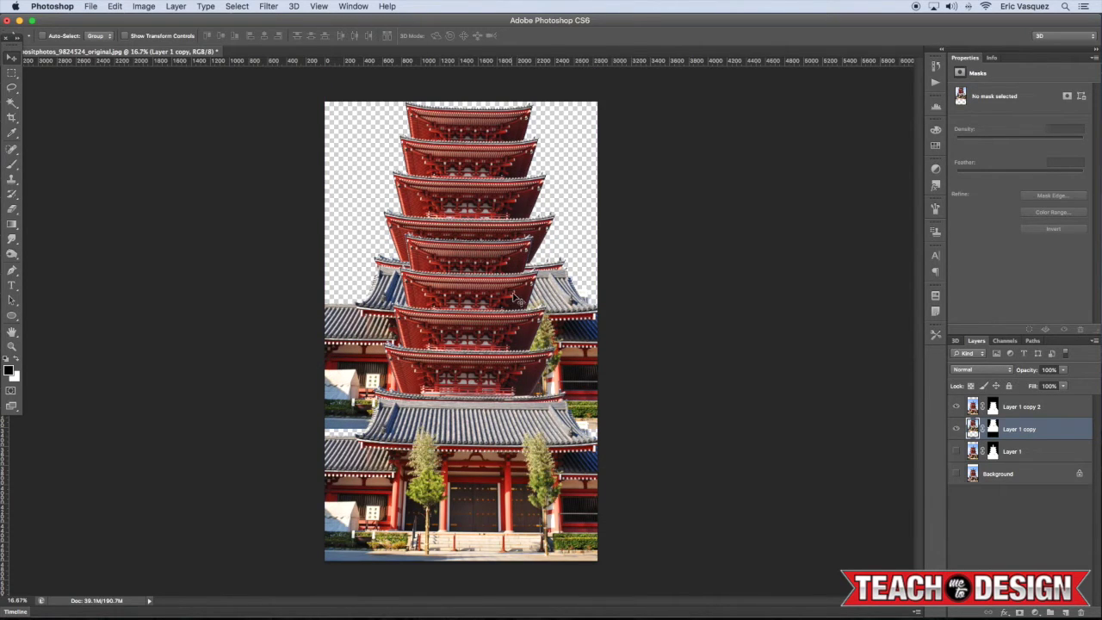
Fill a rectangle over the lower part of Layer 1 copy's mask with black to hide its duplicated buildings.
click(994, 430)
key(m)
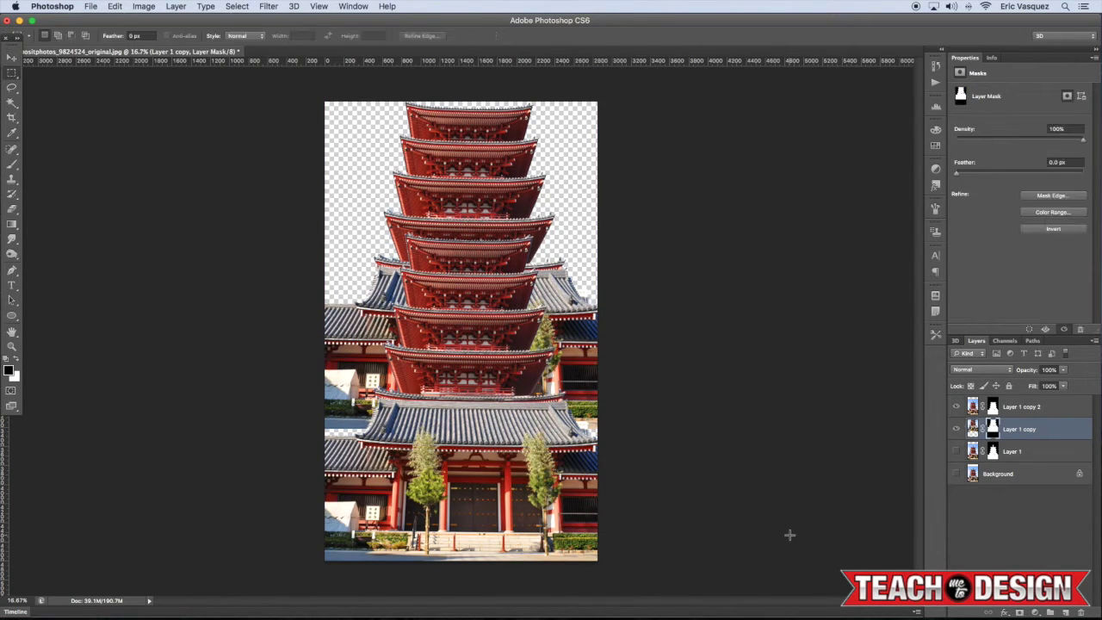
drag(644, 578, 174, 276)
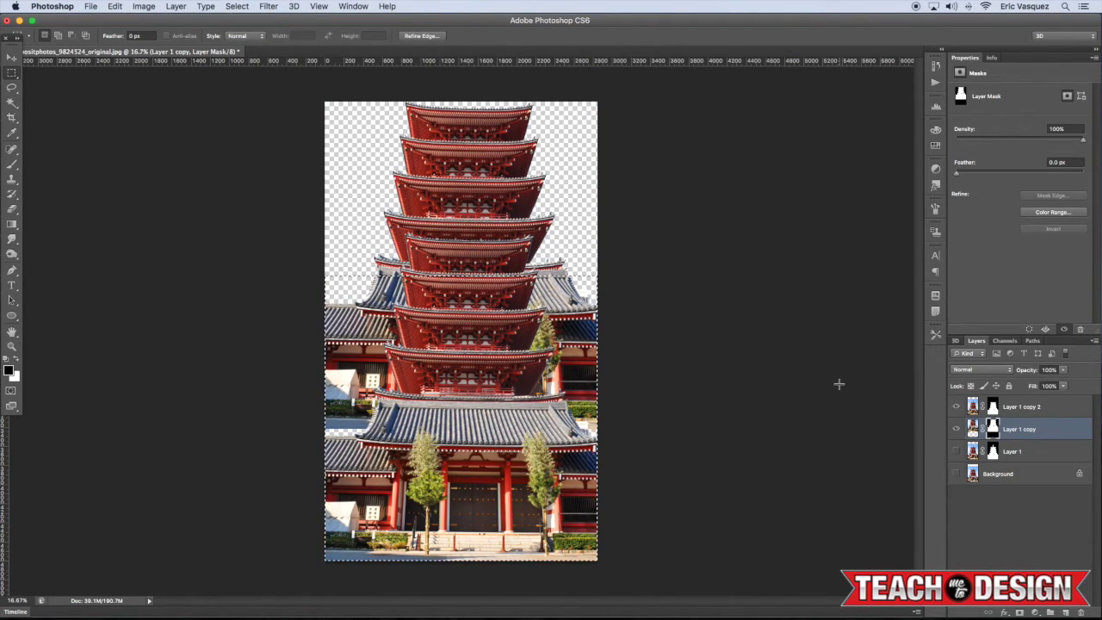
key(alt+BackSpace)
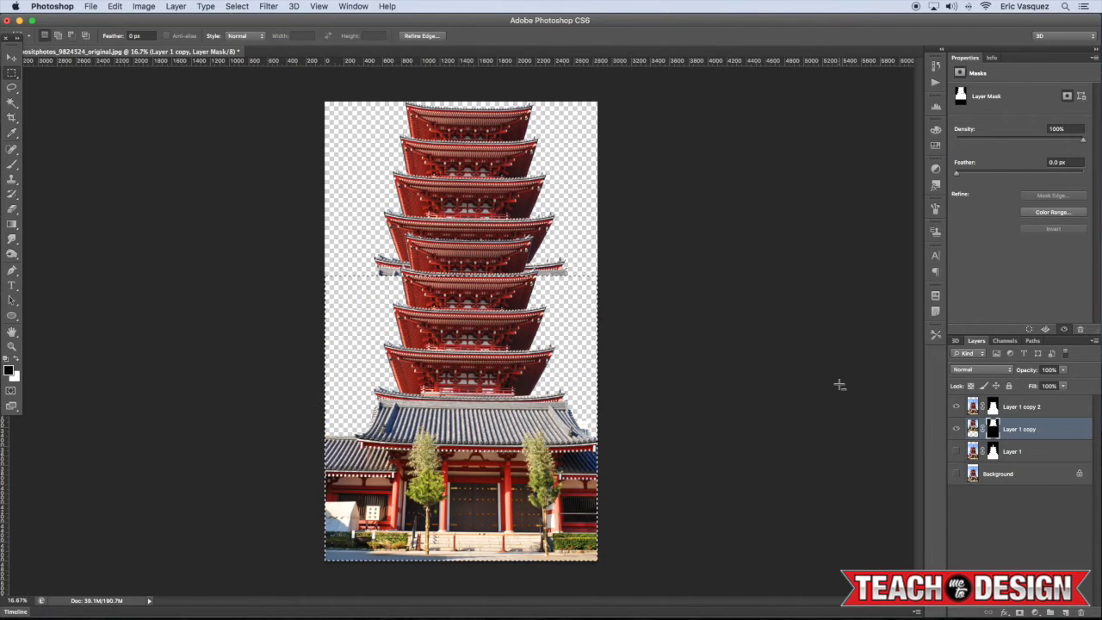
key(super+d)
key(v)
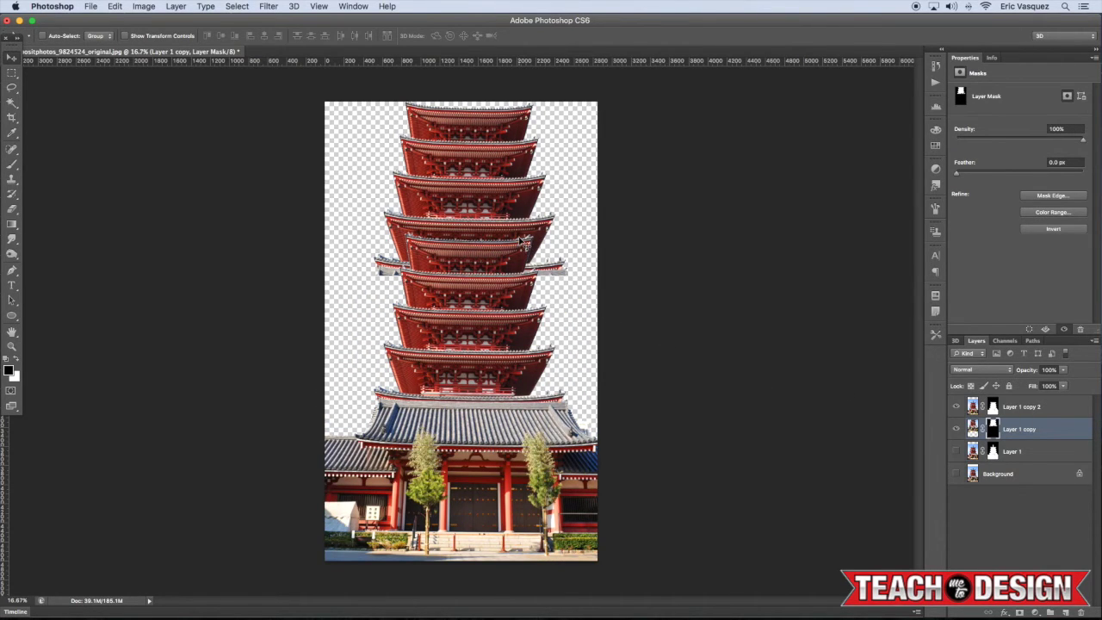
Scale the upper pagoda copy down with Free Transform, redoing an oversized shrink.
key(super+t)
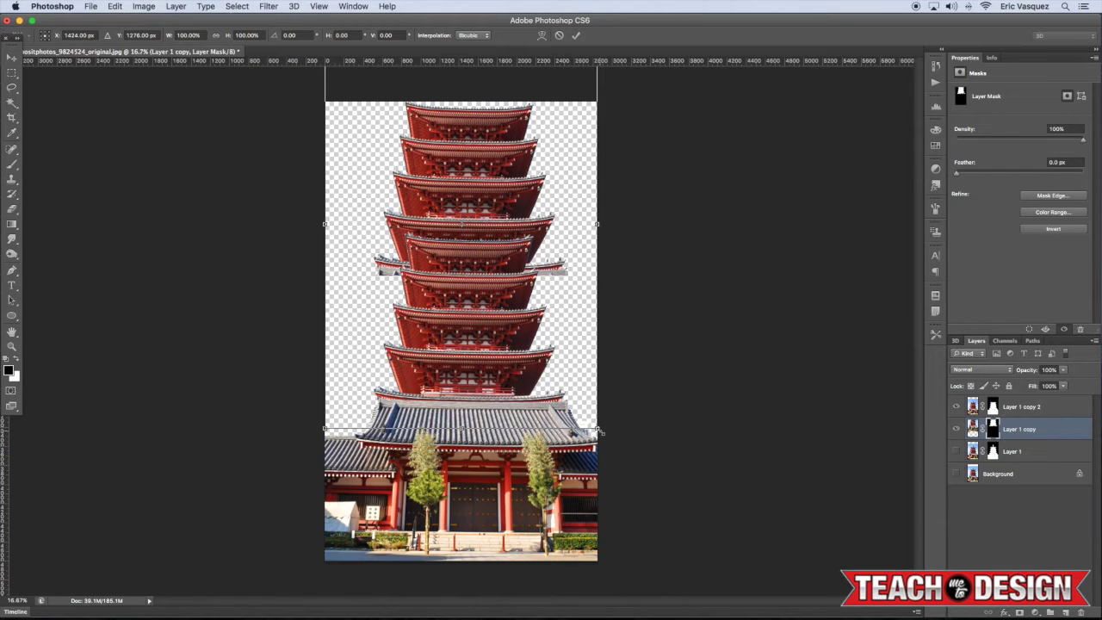
drag(597, 430, 564, 380)
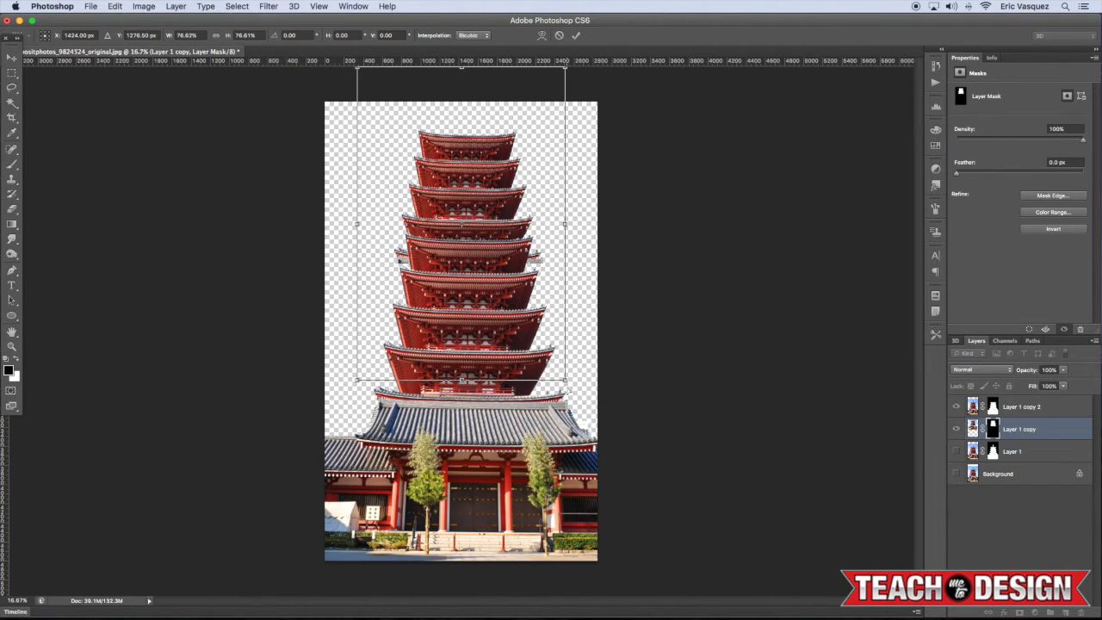
key(Return)
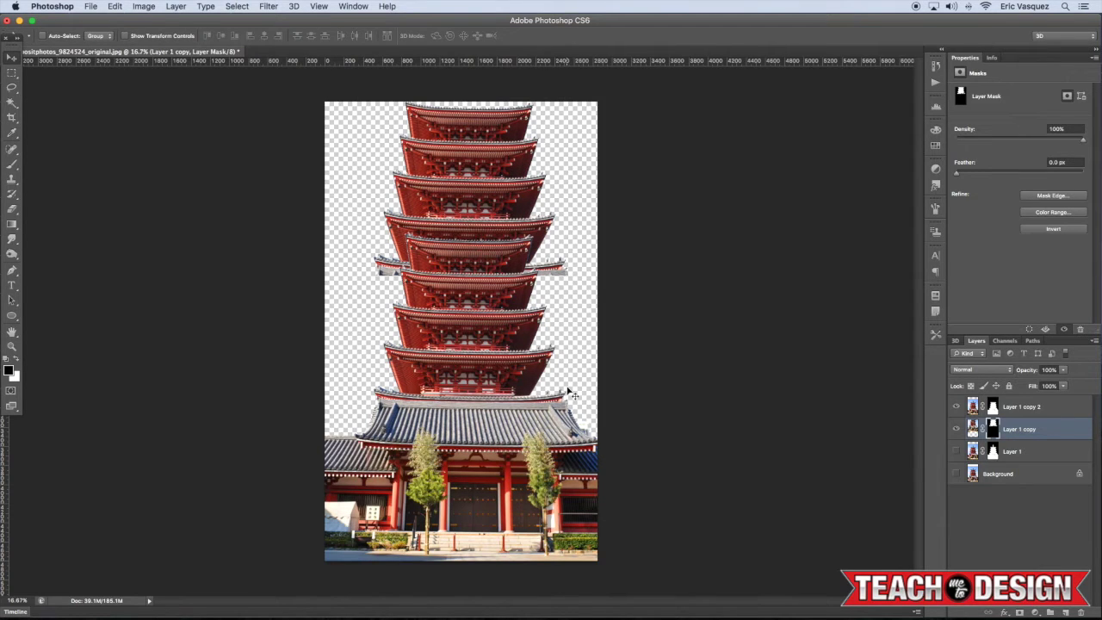
key(super+t)
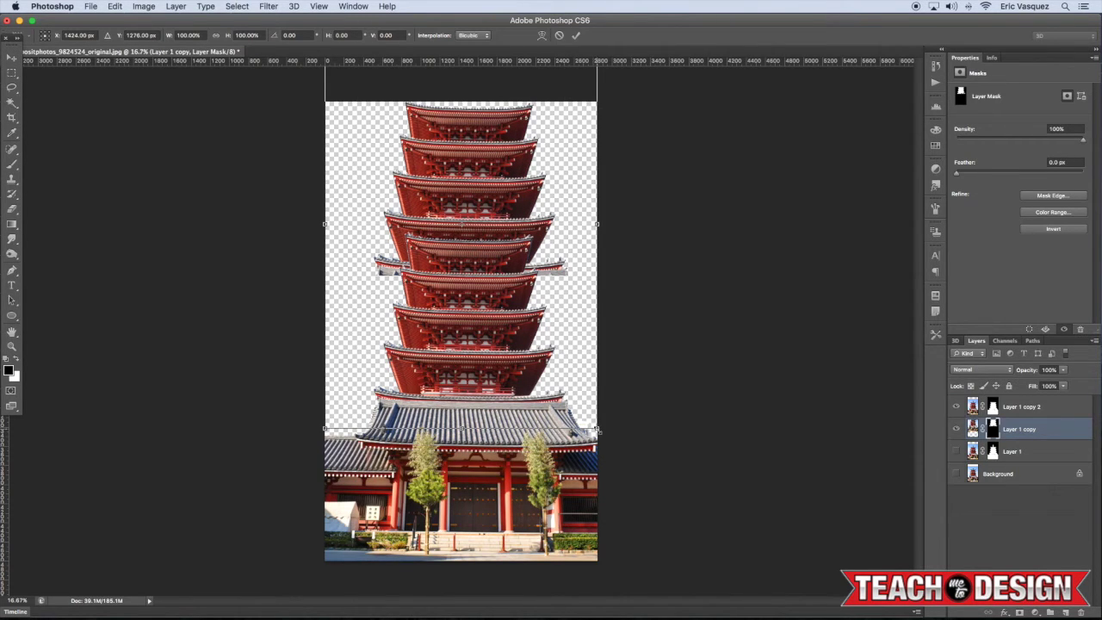
drag(597, 429, 476, 246)
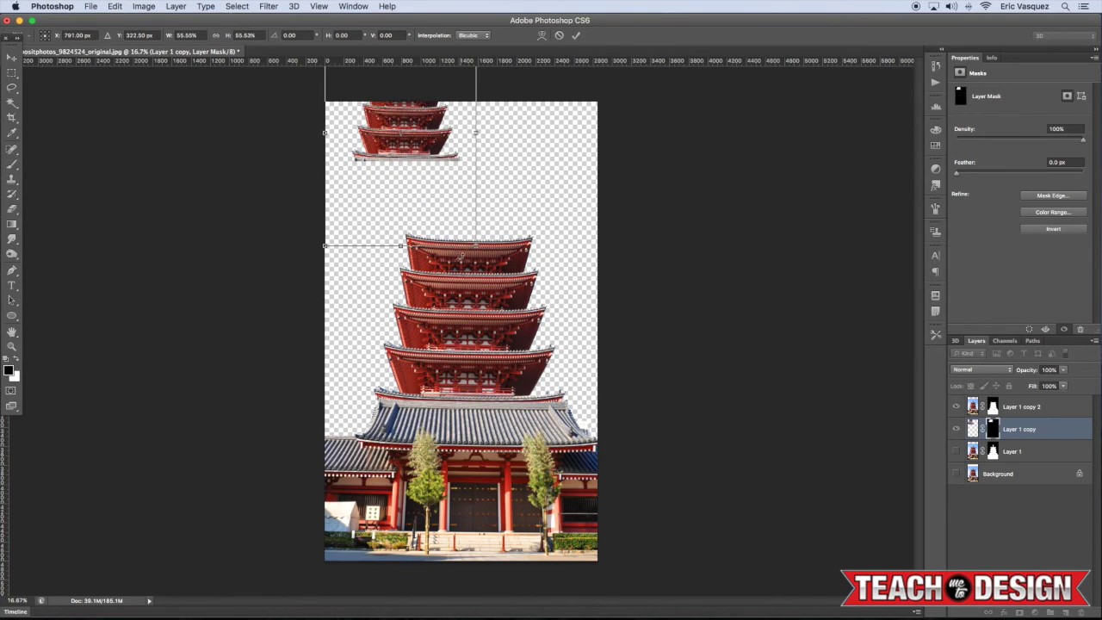
key(super+z)
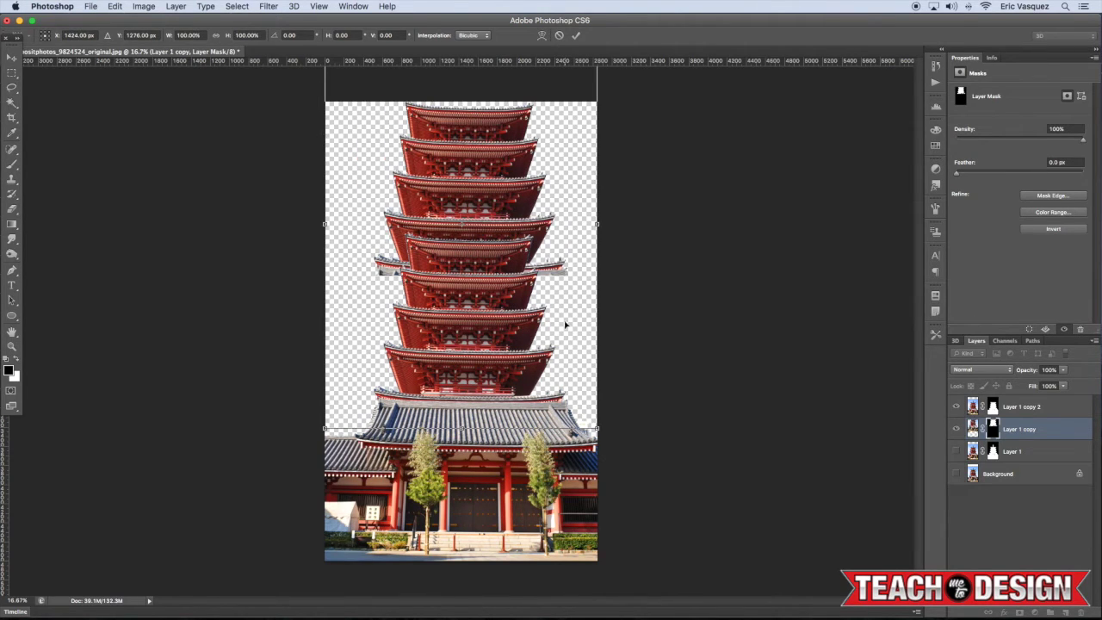
drag(598, 430, 555, 365)
key(Return)
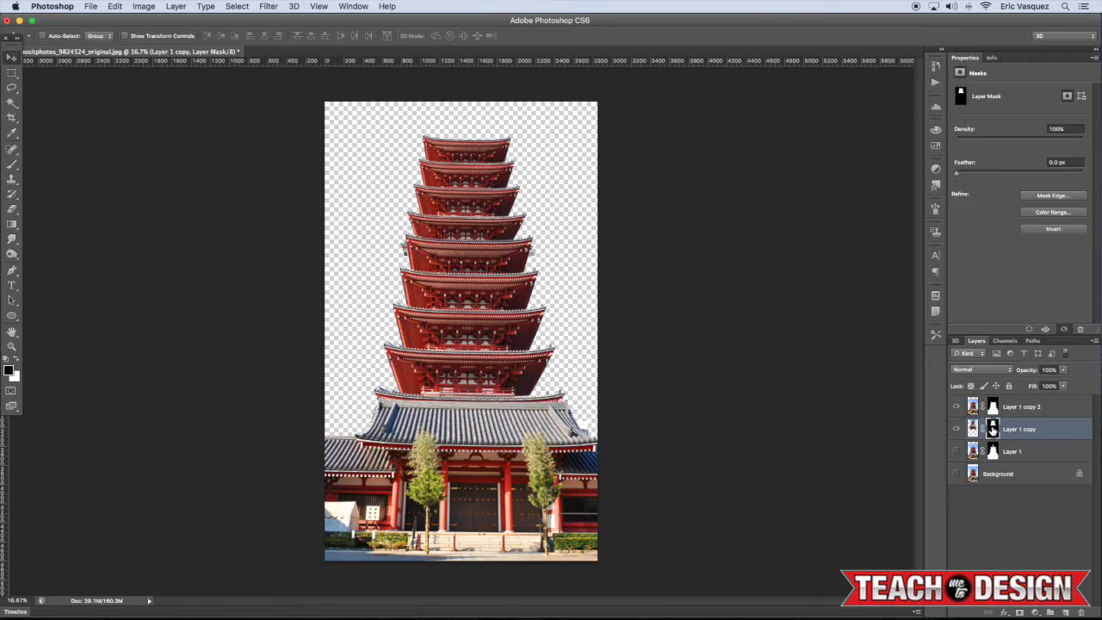
Paint out the grey fringe on both sides of the fifth tier on Layer 1 copy's mask.
key(super+plus)
key(b)
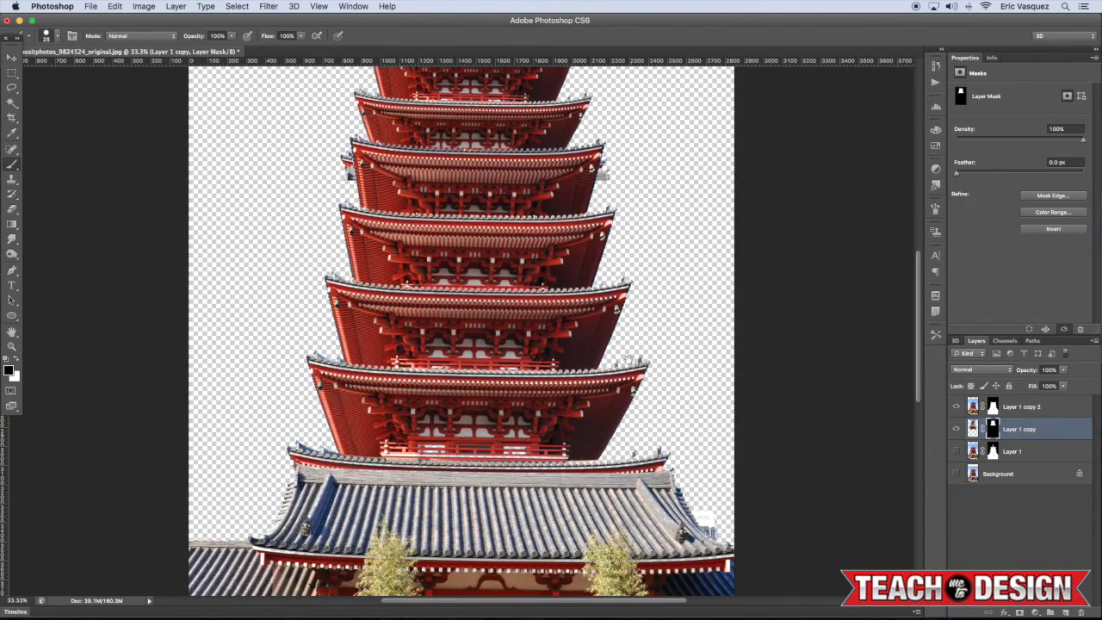
key(space)
drag(487, 219, 547, 404)
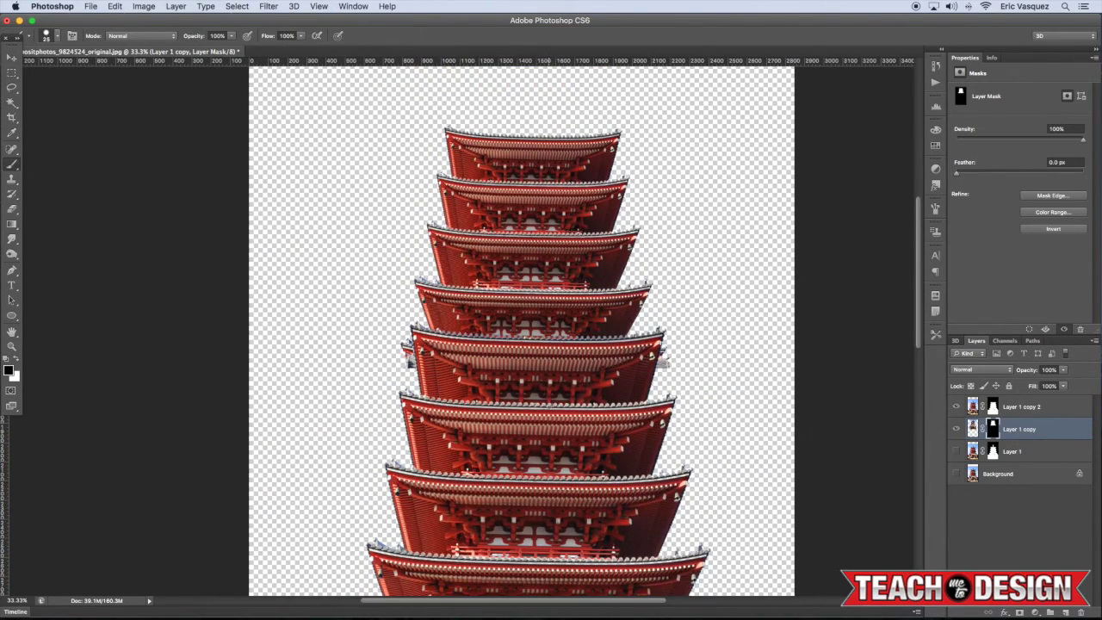
scroll(556, 413, down, 2)
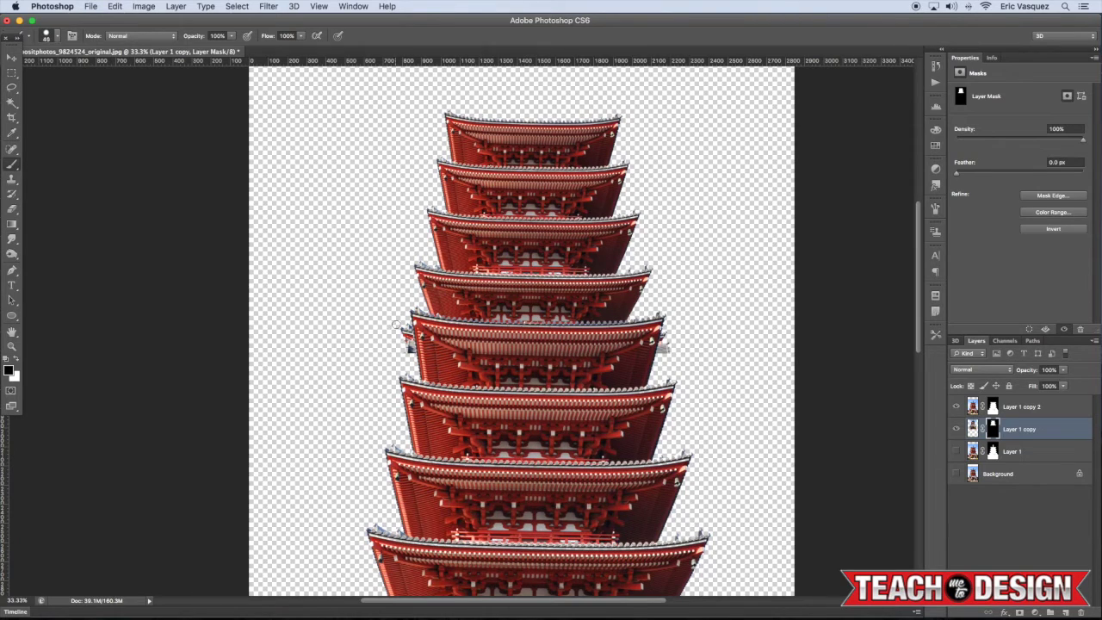
drag(401, 323, 408, 315)
key(bracketright)
drag(664, 336, 658, 351)
Toggle Layer 1 copy to compare the cleaned edges, leaving it visible, and view the whole image.
click(956, 428)
click(957, 429)
click(957, 428)
click(956, 428)
key(super+minus)
key(super+minus)
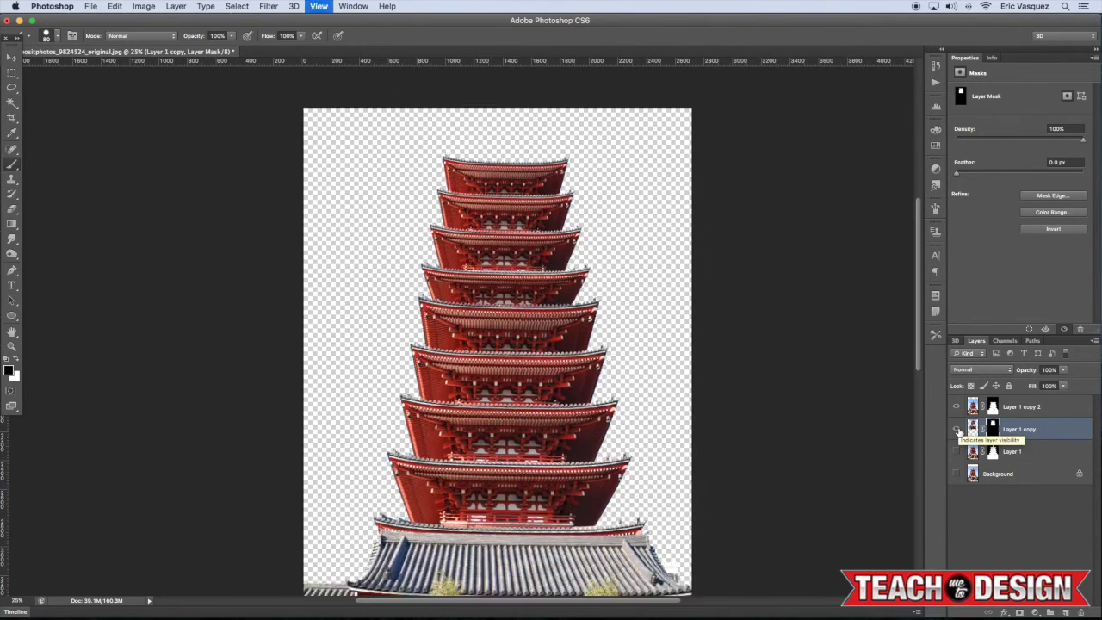
key(v)
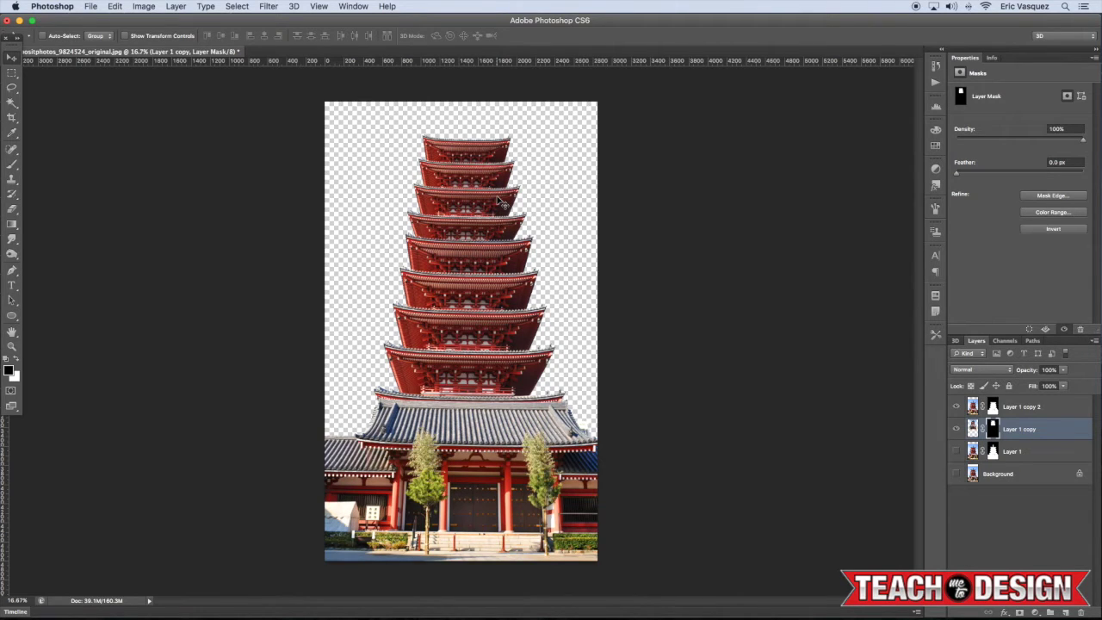
Apply a perspective transform that tapers the upper pagoda tiers inward toward the top.
key(super+t)
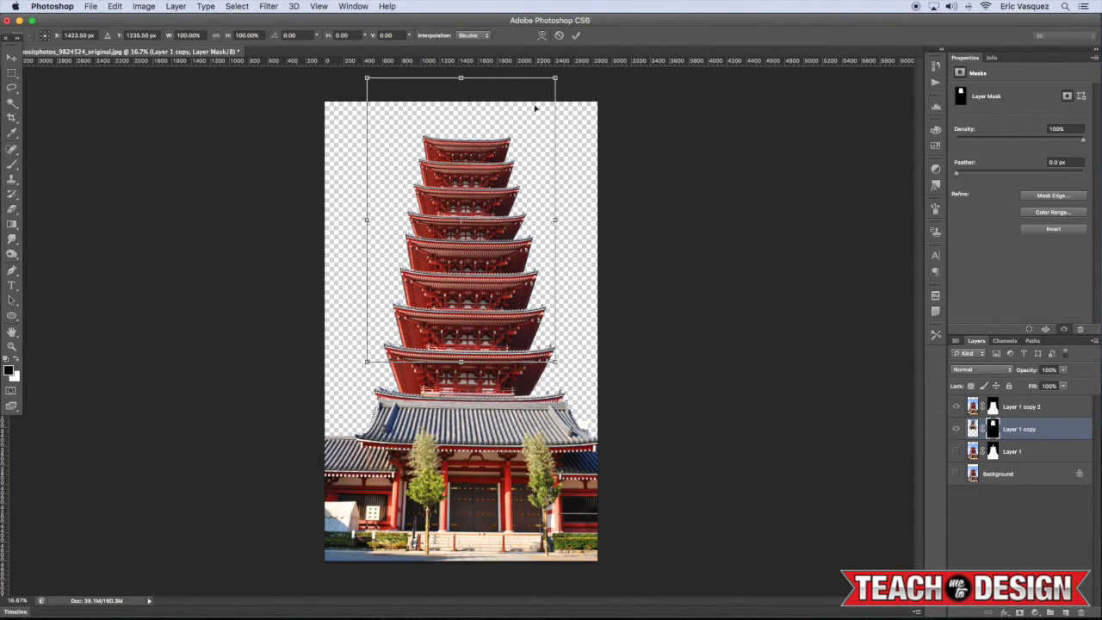
right_click(486, 160)
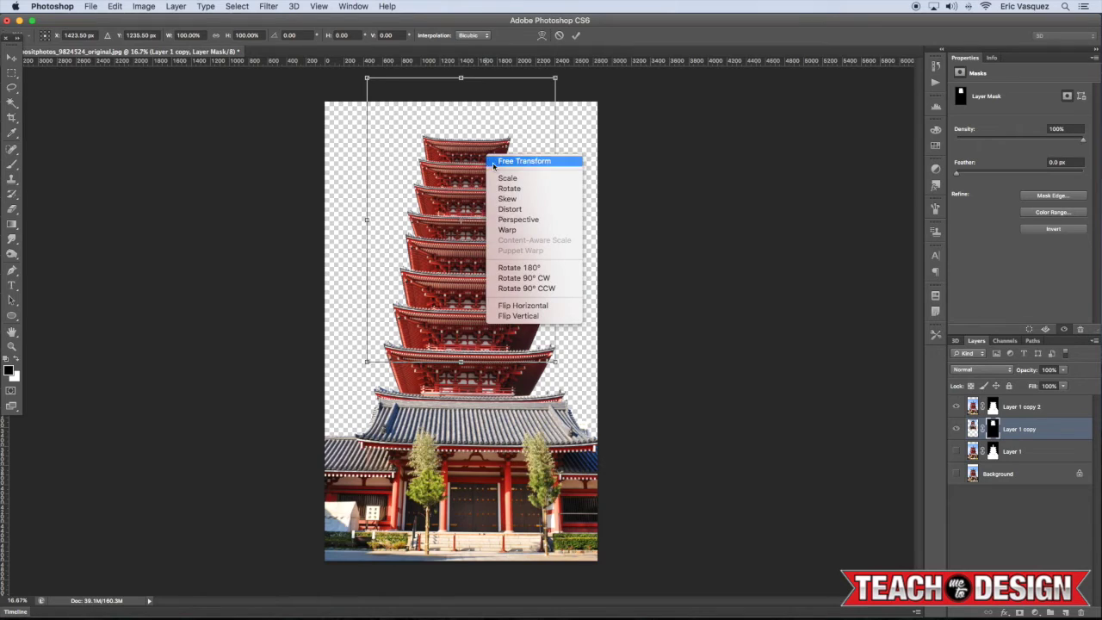
click(533, 216)
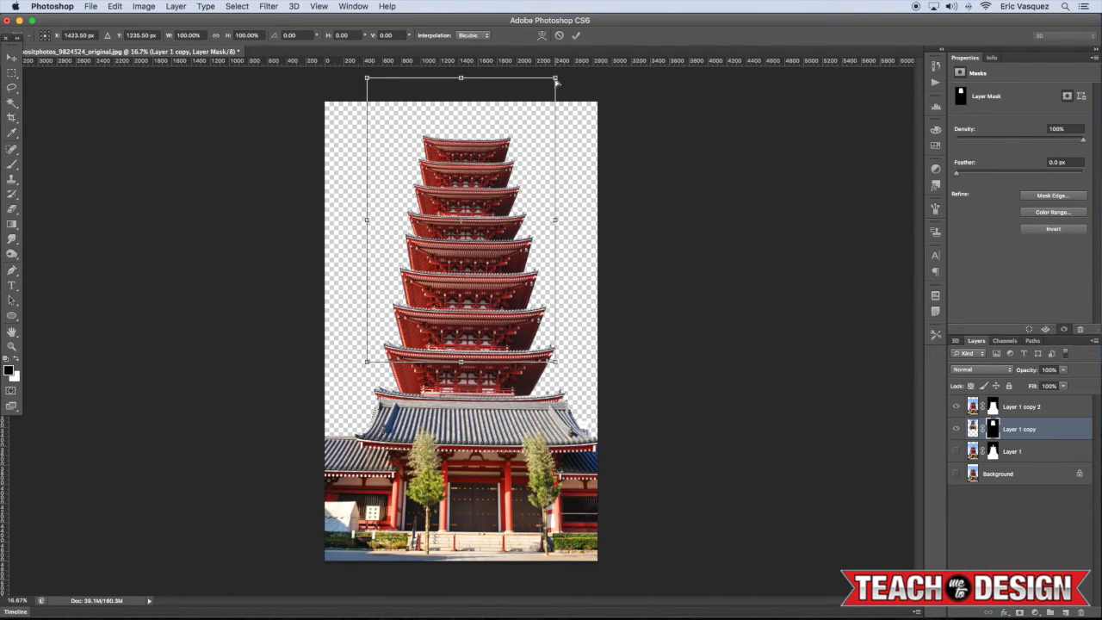
drag(554, 79, 550, 81)
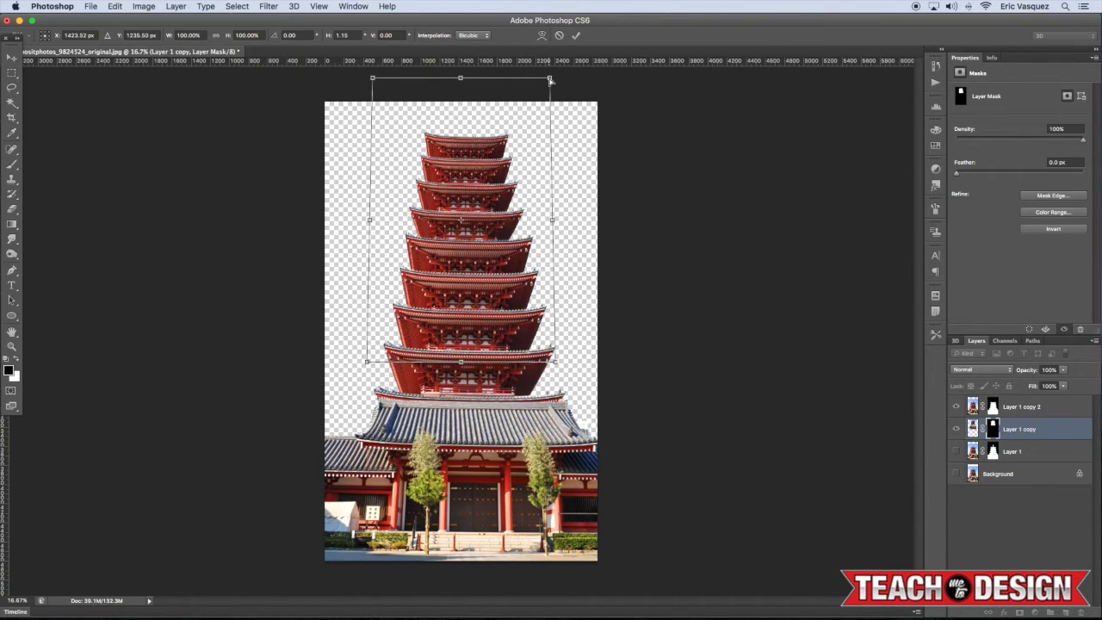
drag(549, 80, 546, 81)
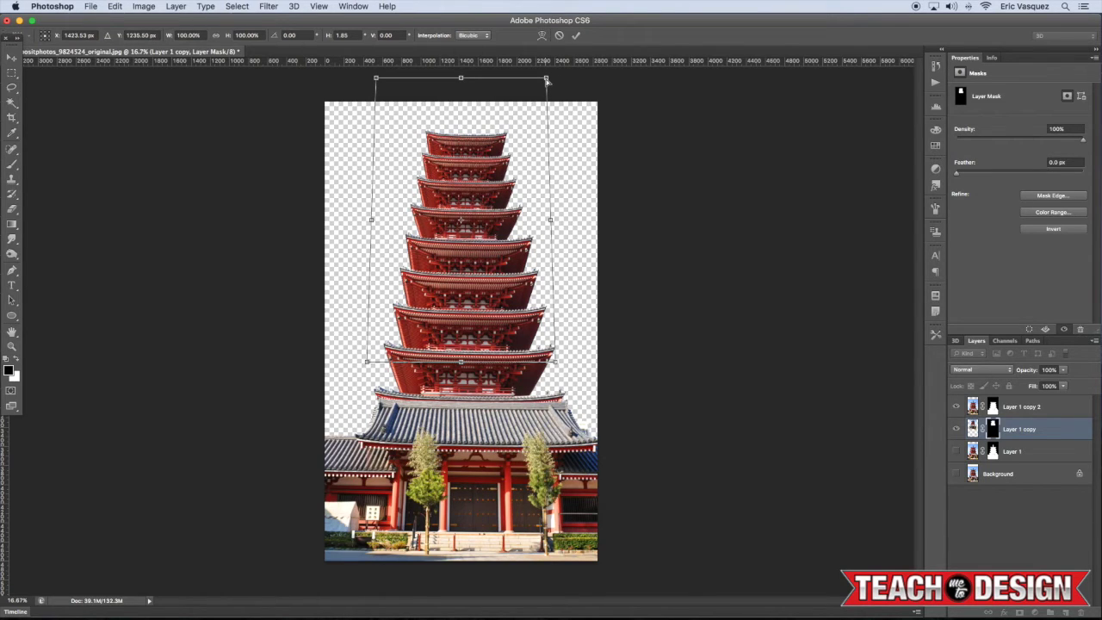
key(Return)
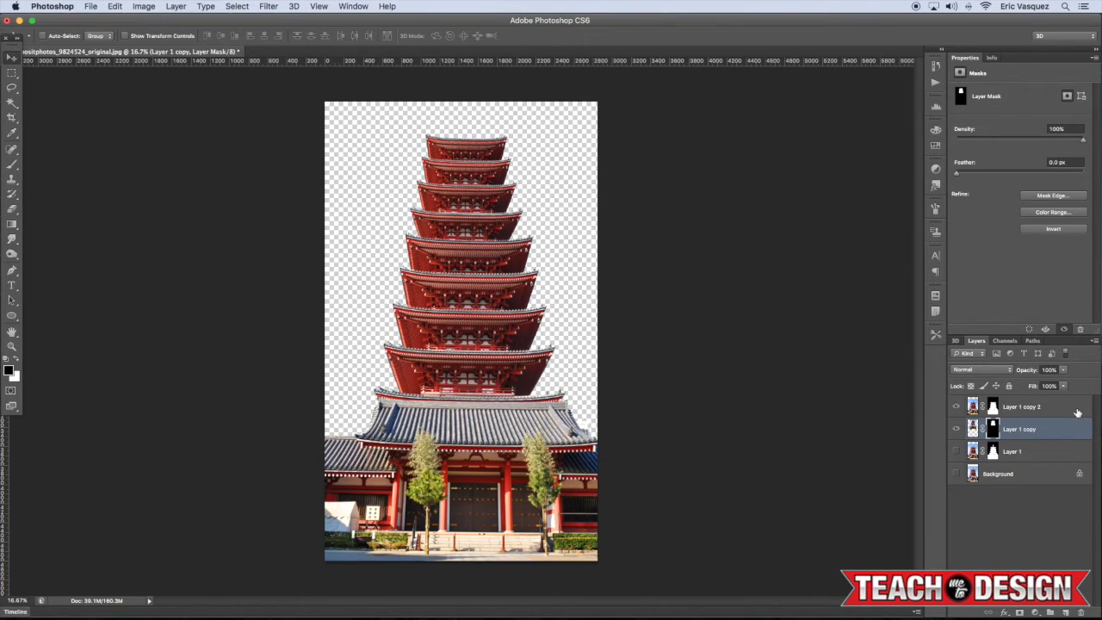
Duplicate the tiers as Layer 1 copy 3, scale it to about 83%, and raise it to the canvas top.
key(super+j)
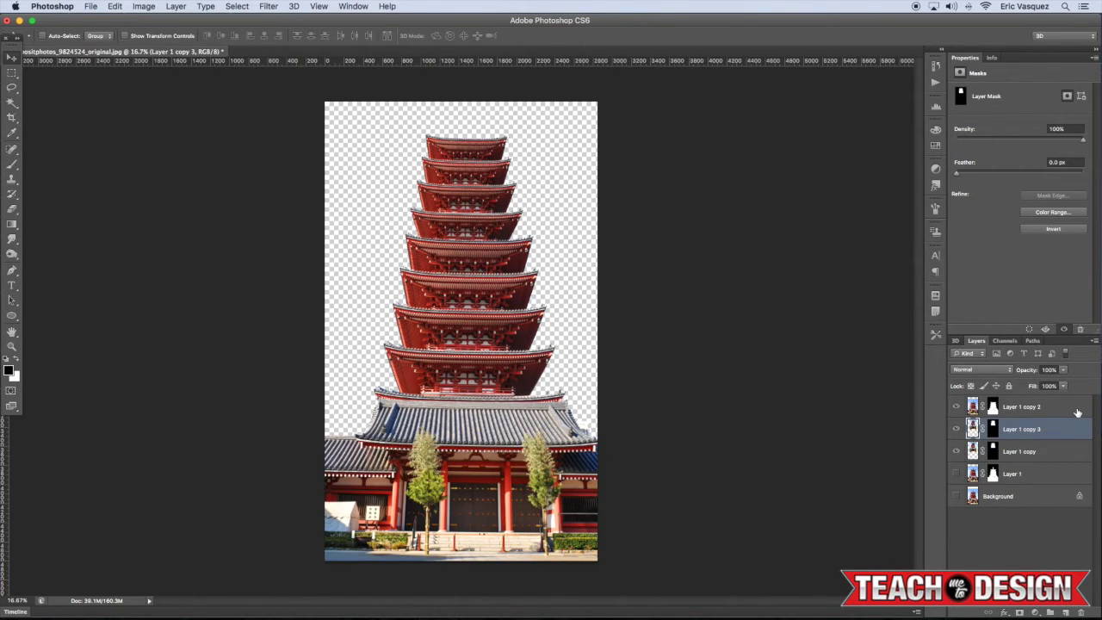
key(super+bracketleft)
drag(527, 264, 517, 218)
key(super+t)
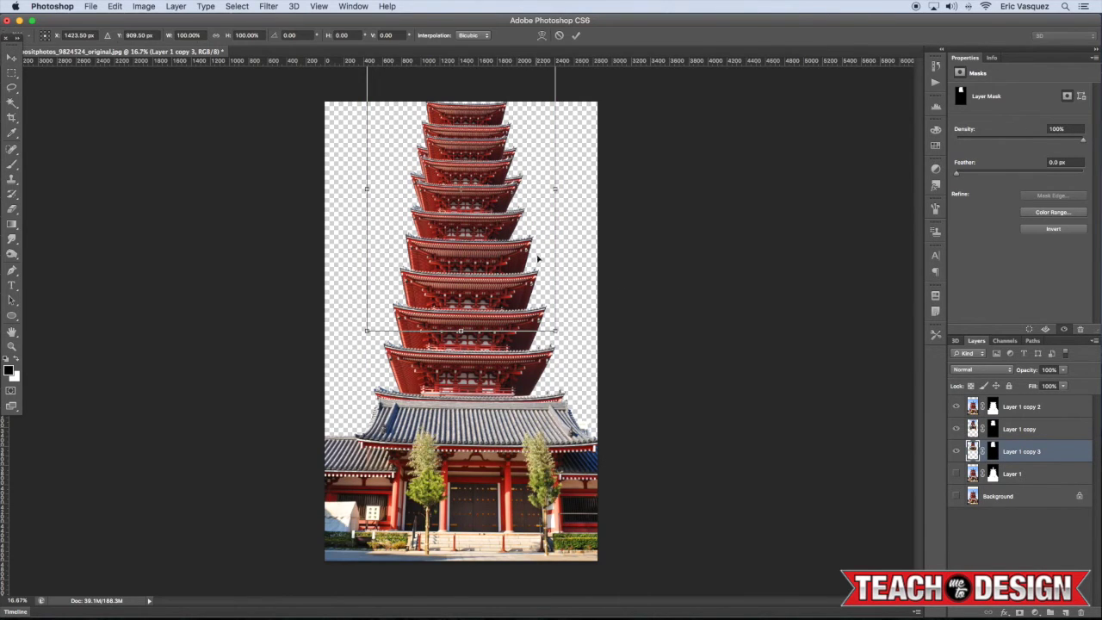
drag(549, 325, 539, 307)
key(Return)
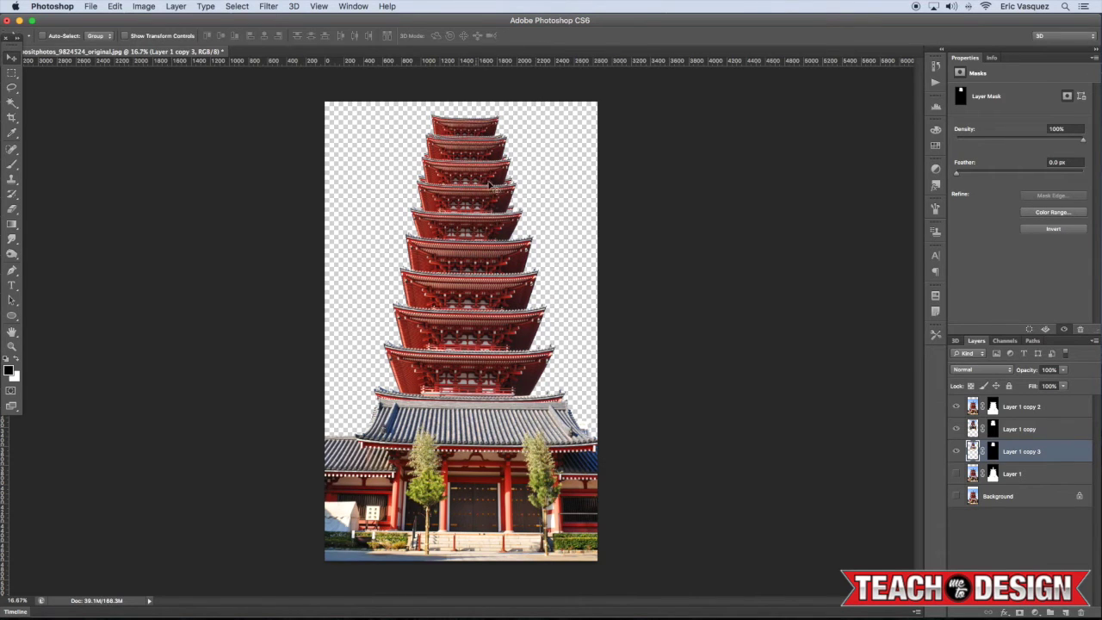
drag(494, 209, 490, 187)
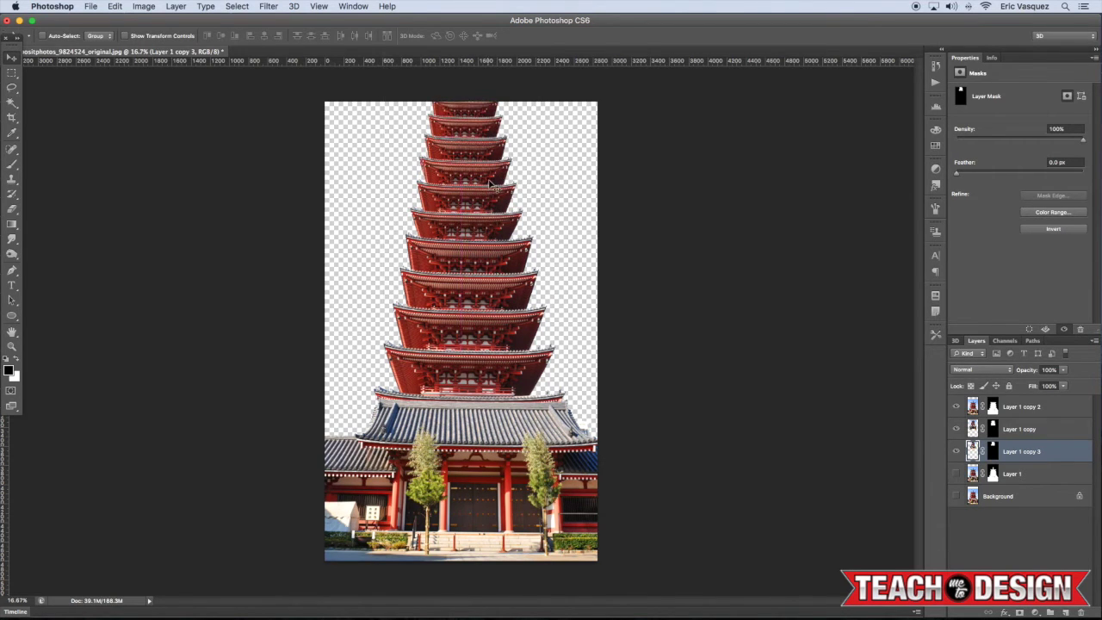
Enlarge the canvas to 5000 pixels tall, anchored at bottom centre.
click(144, 6)
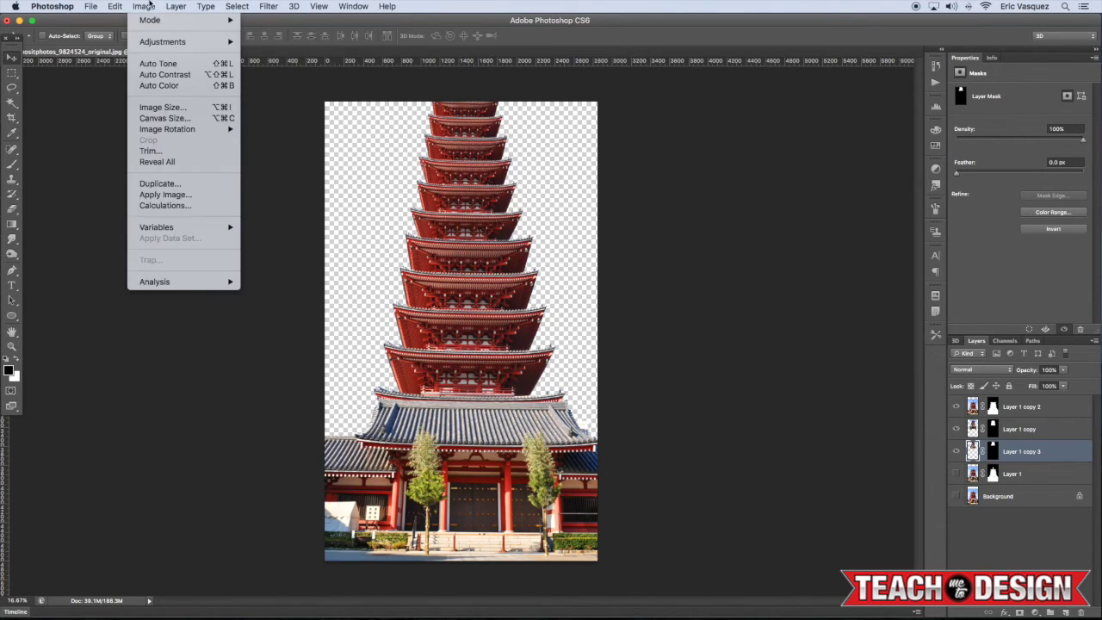
click(164, 118)
click(782, 368)
drag(798, 310, 605, 296)
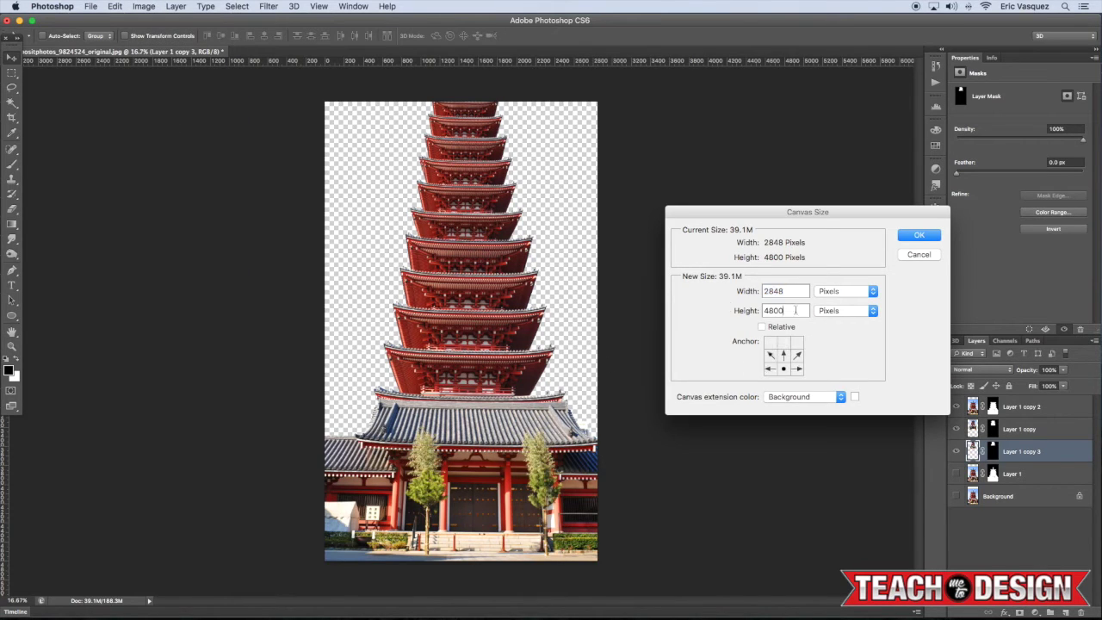
text(5000)
key(Return)
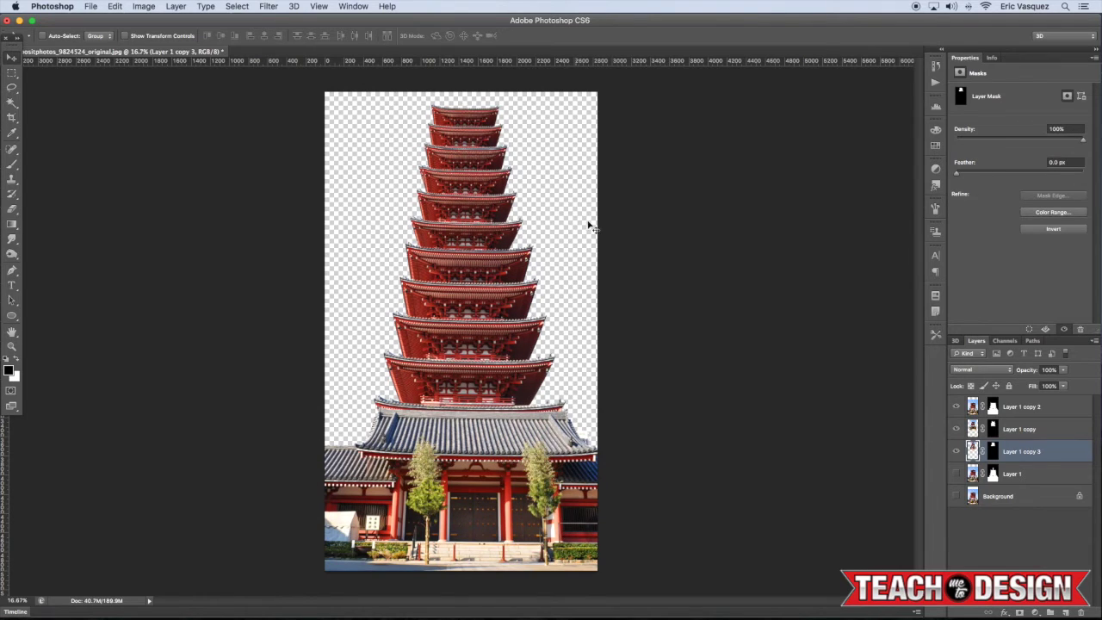
Merge Layer 1 copy 2, Layer 1 copy and Layer 1 copy 3 into one layer.
click(992, 450)
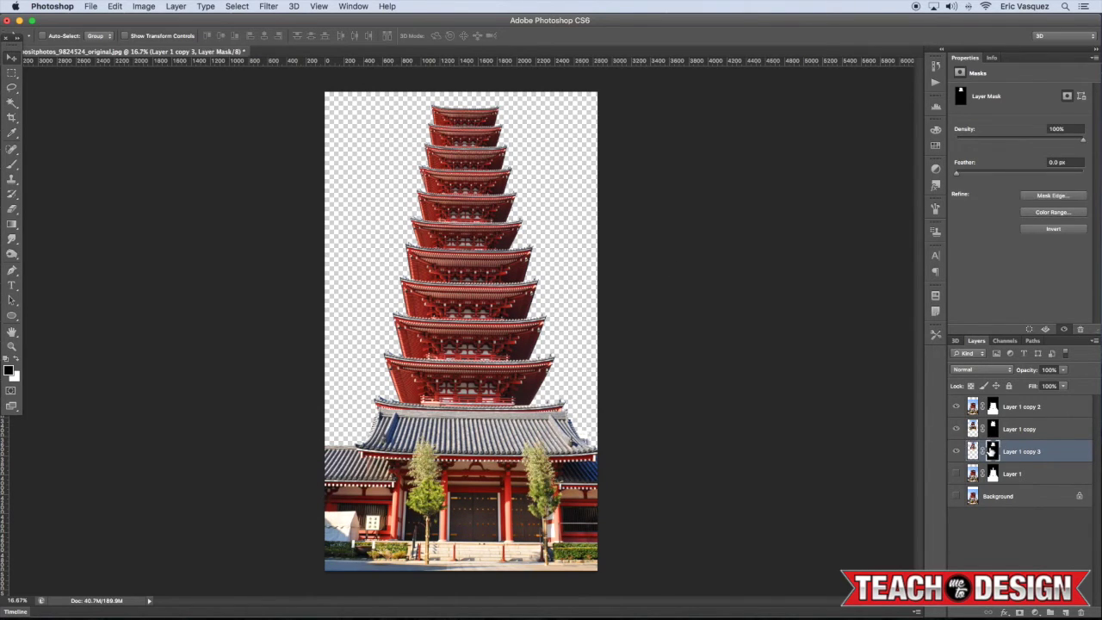
key(b)
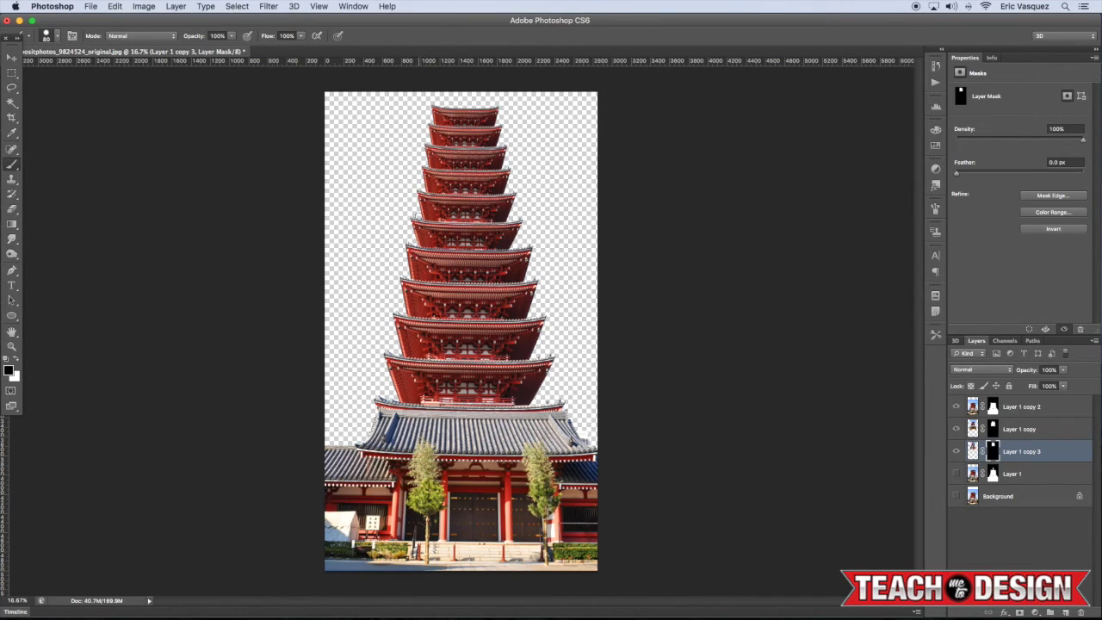
key(v)
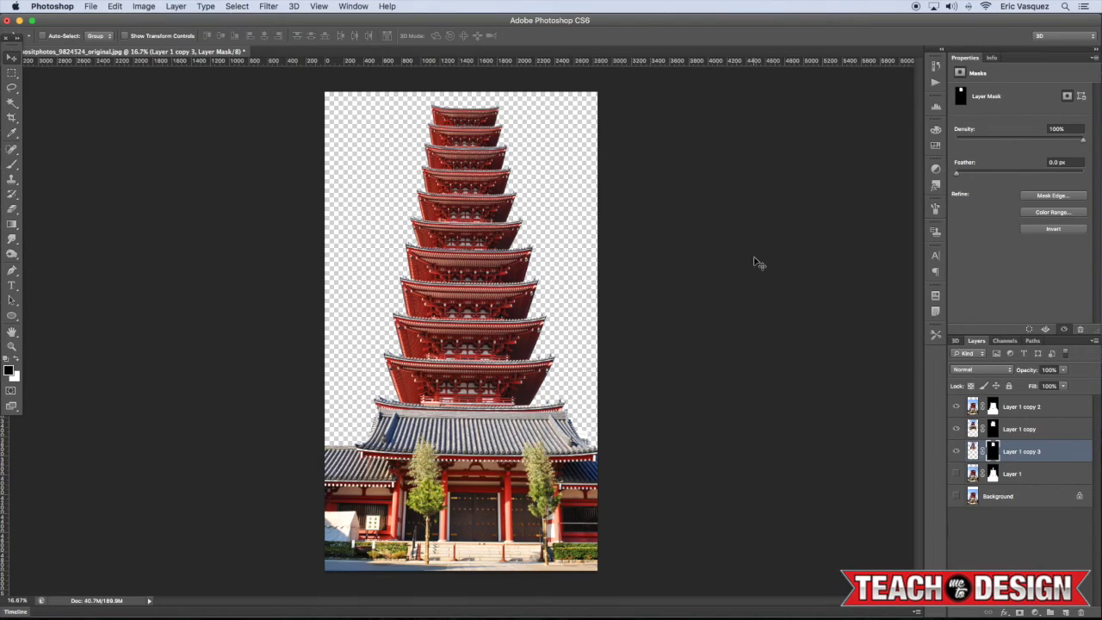
shift+click(1025, 411)
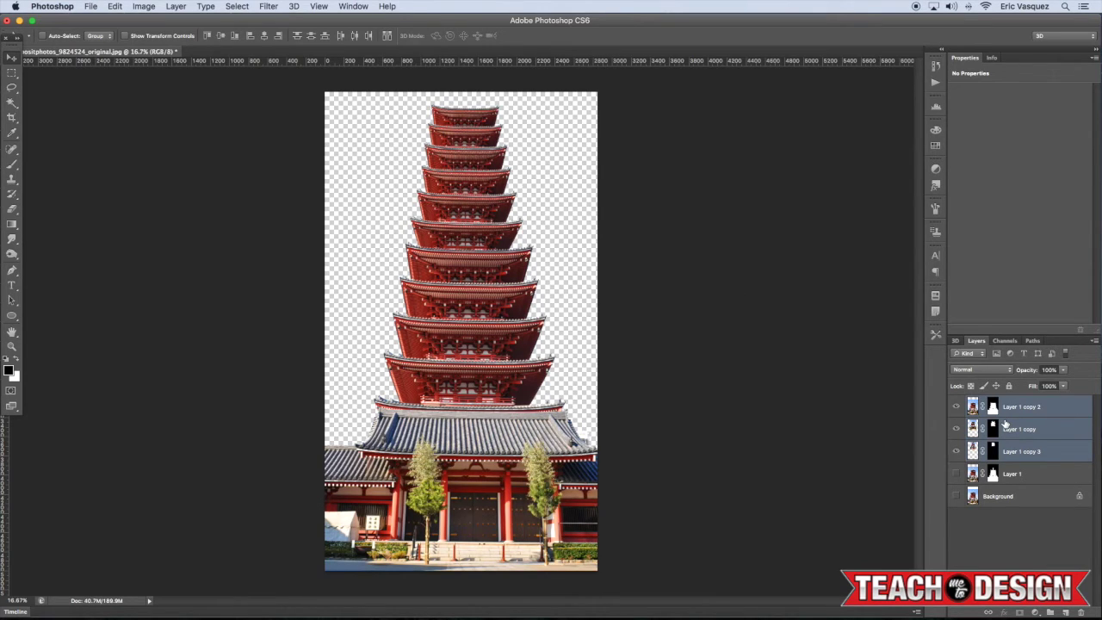
key(super+e)
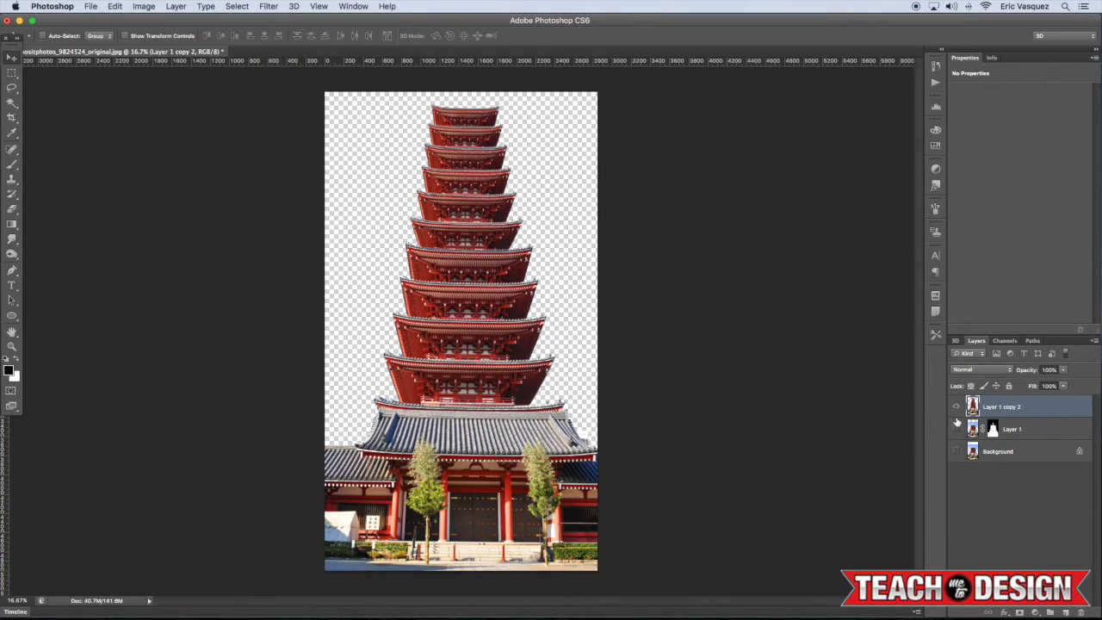
Show the Background sky and toggle the merged pagoda to compare, leaving it visible.
click(956, 451)
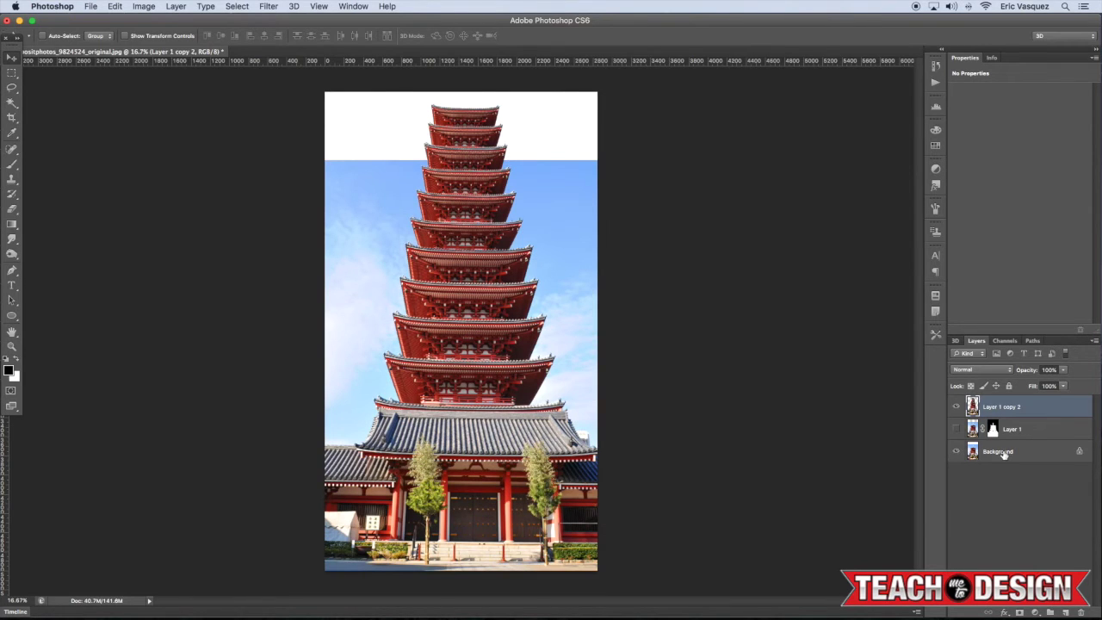
click(1001, 452)
click(957, 407)
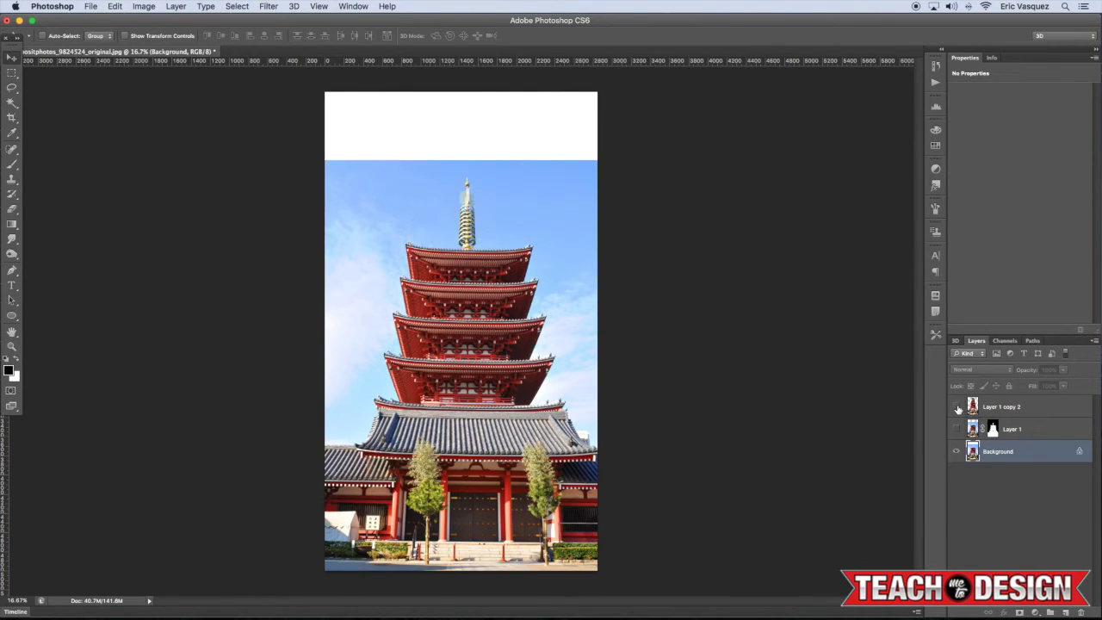
click(957, 408)
click(957, 408)
click(957, 407)
click(957, 408)
click(958, 408)
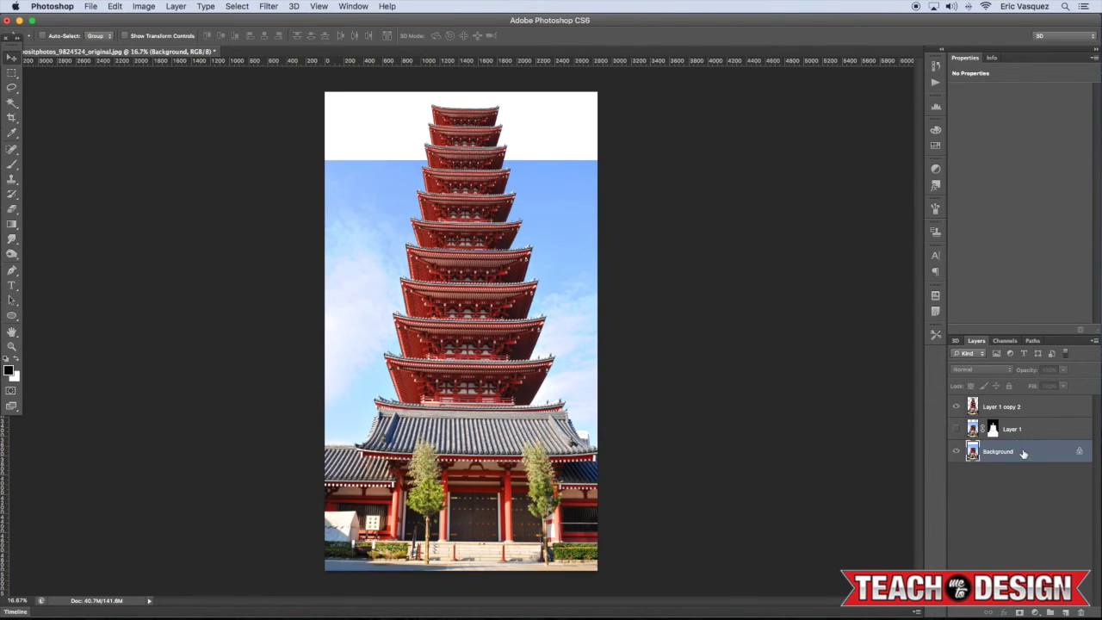
Duplicate the Background and Content-Aware fill the white top strip with sky.
key(super+j)
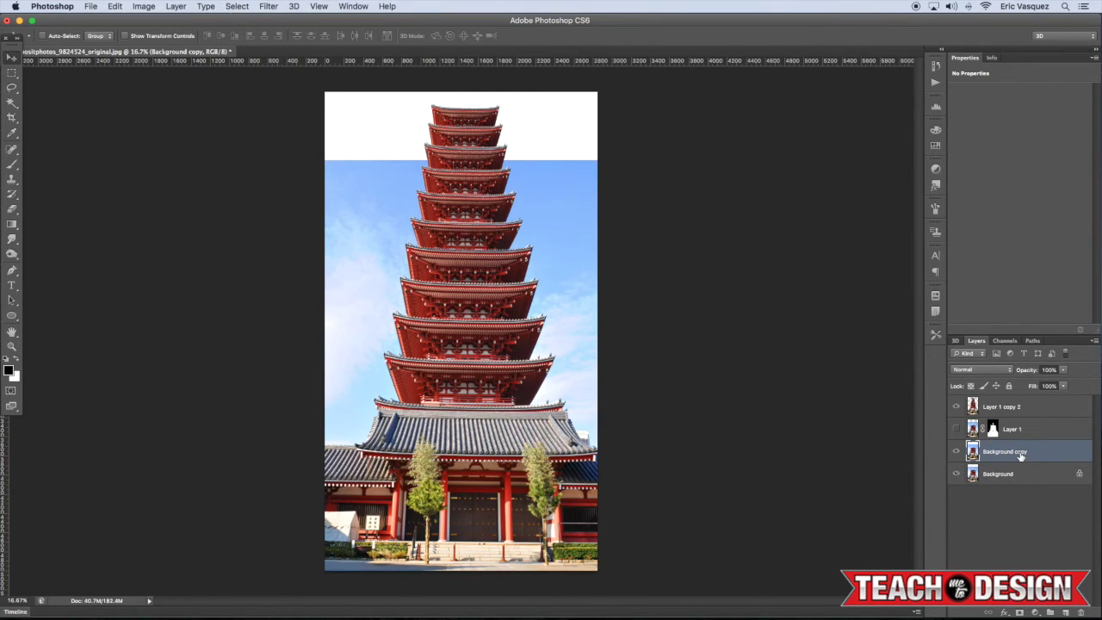
key(m)
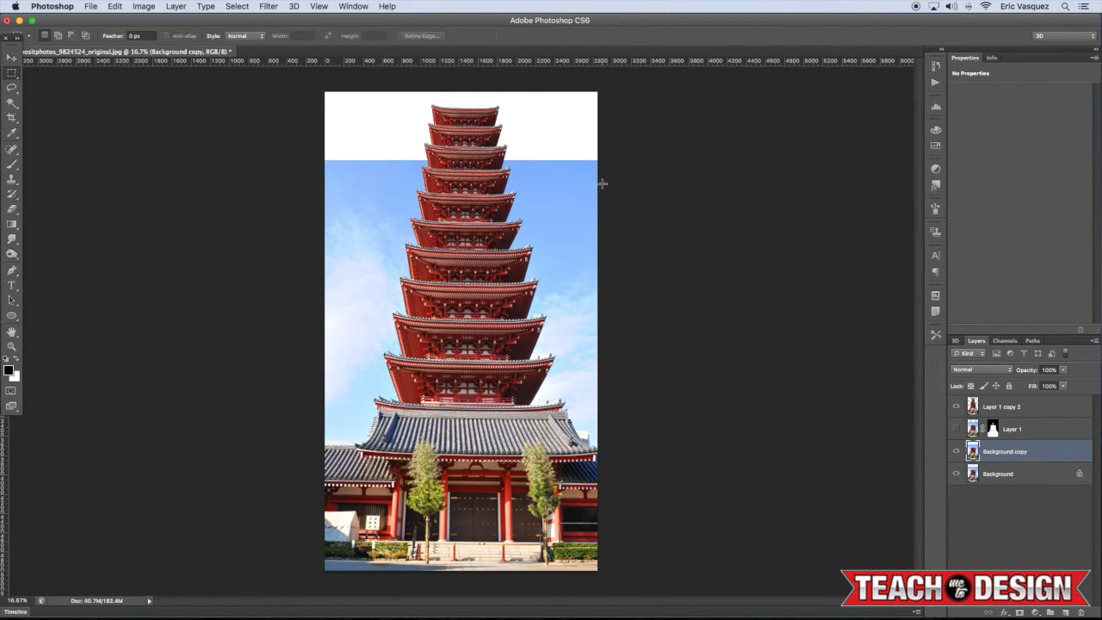
drag(614, 192, 288, 92)
click(116, 7)
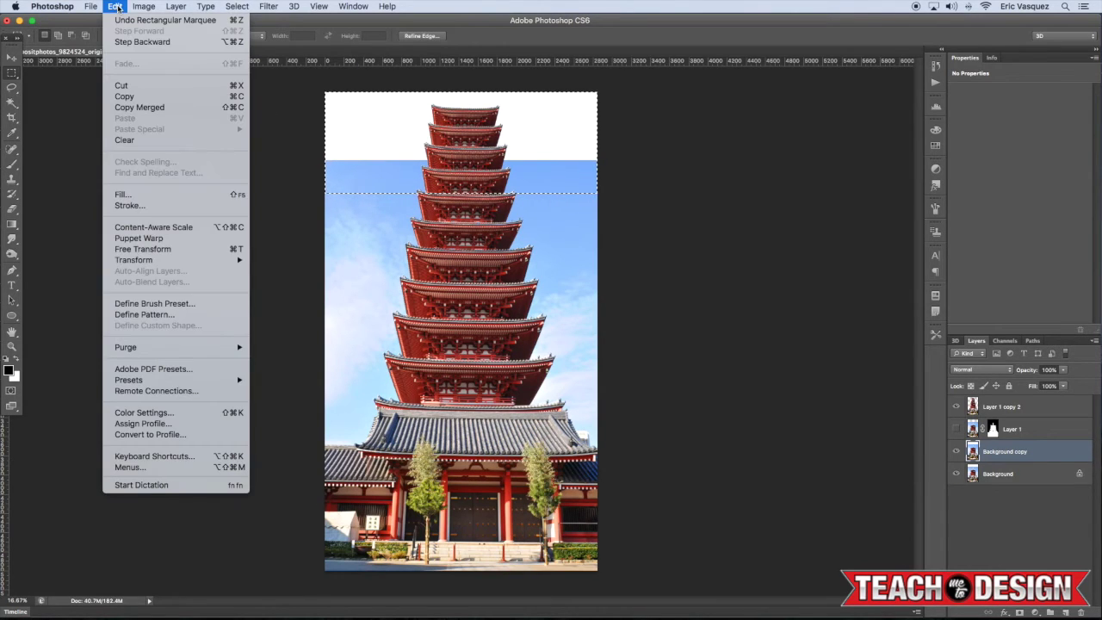
click(204, 194)
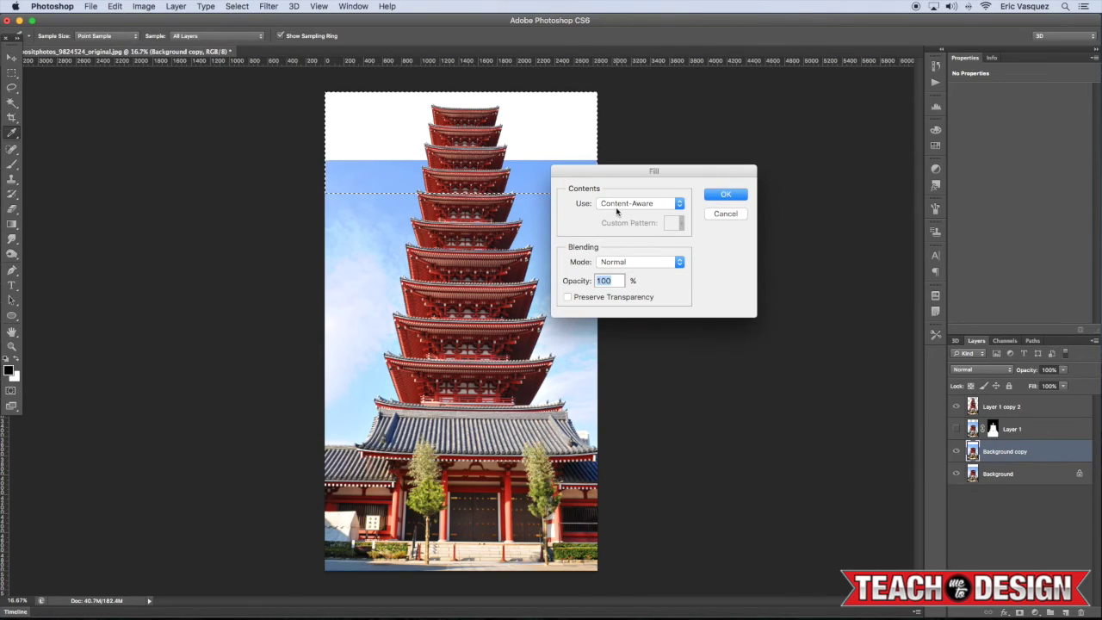
click(726, 194)
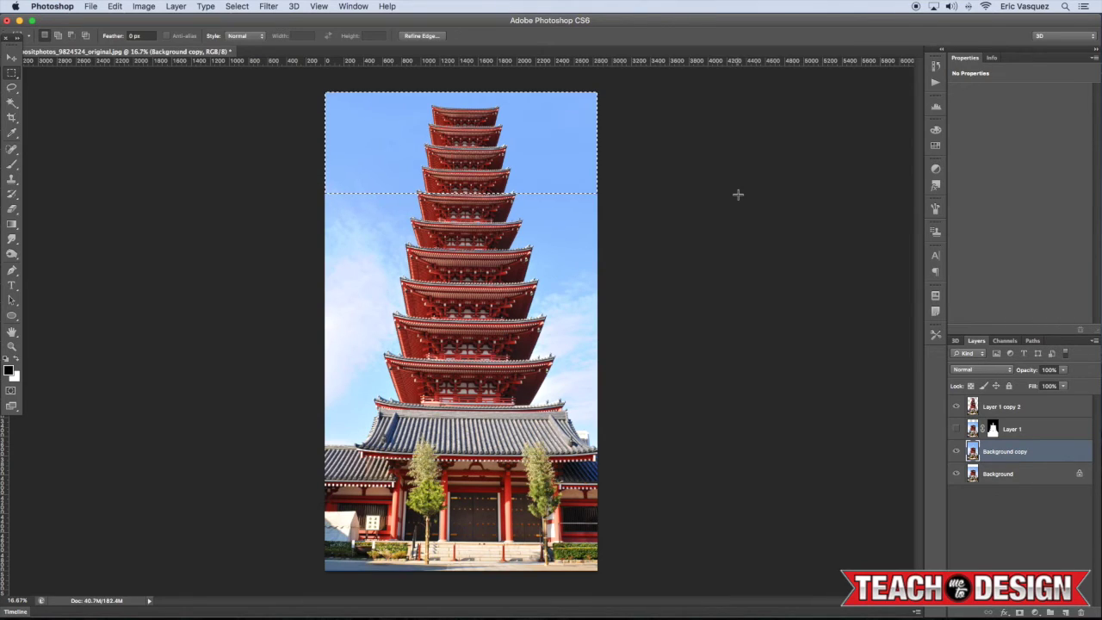
key(super+d)
key(v)
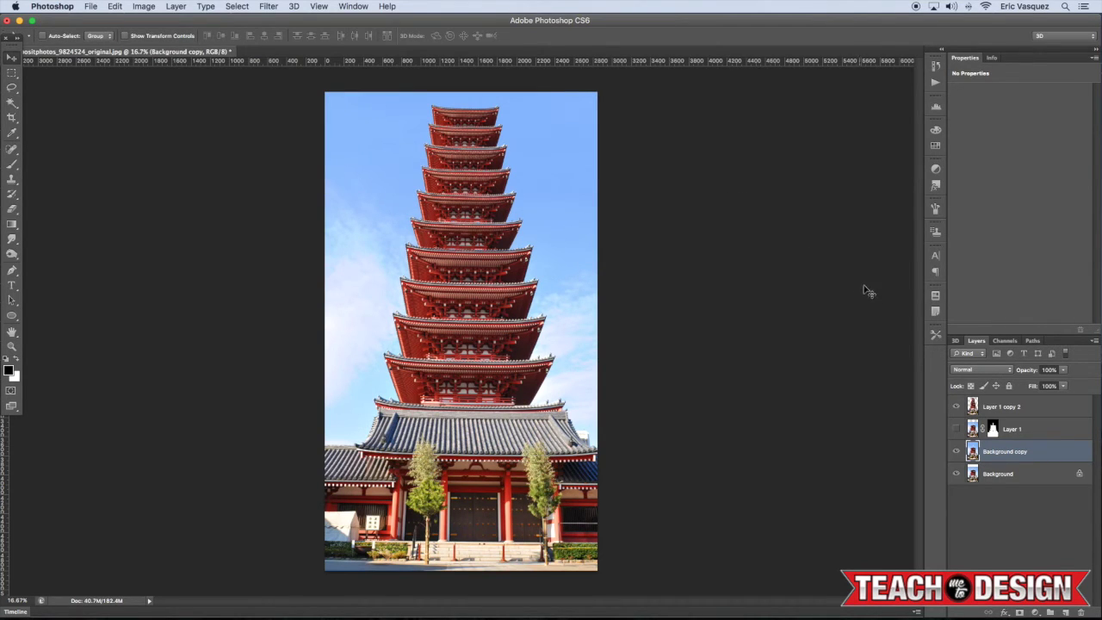
Merge the pagoda, mask and sky layers into Layer 1 copy 2 and compare before and after.
shift+click(1028, 414)
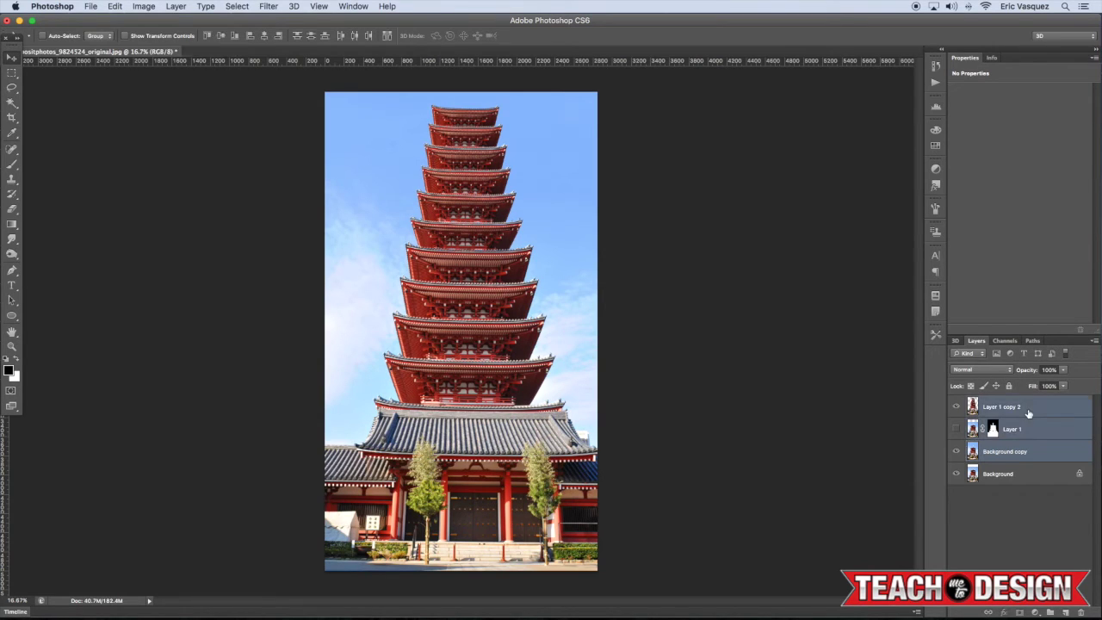
click(1026, 458)
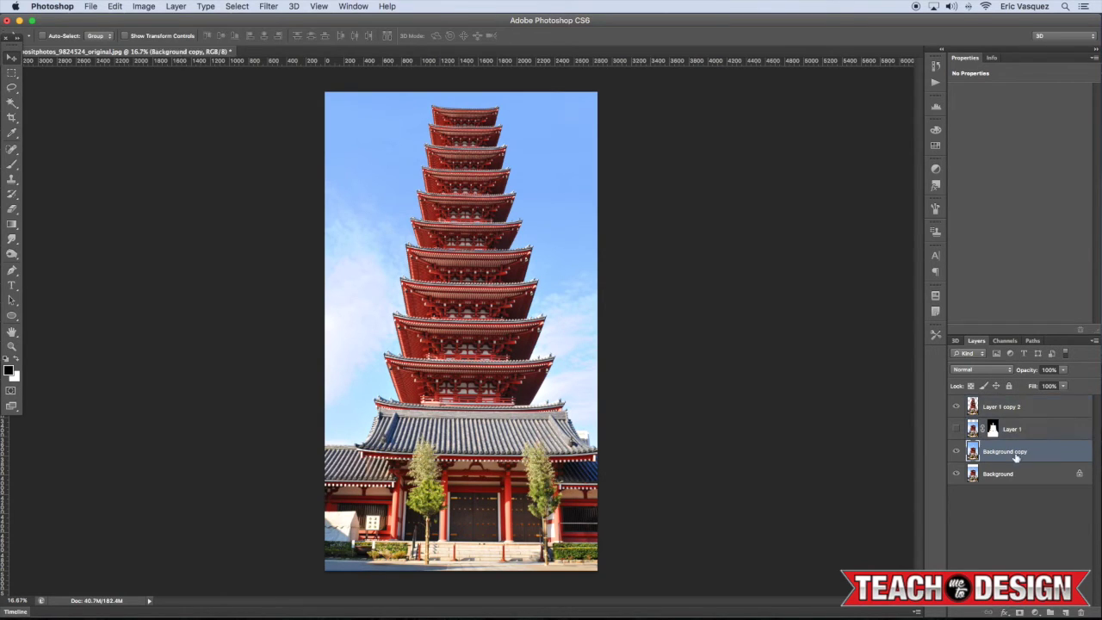
shift+click(1032, 410)
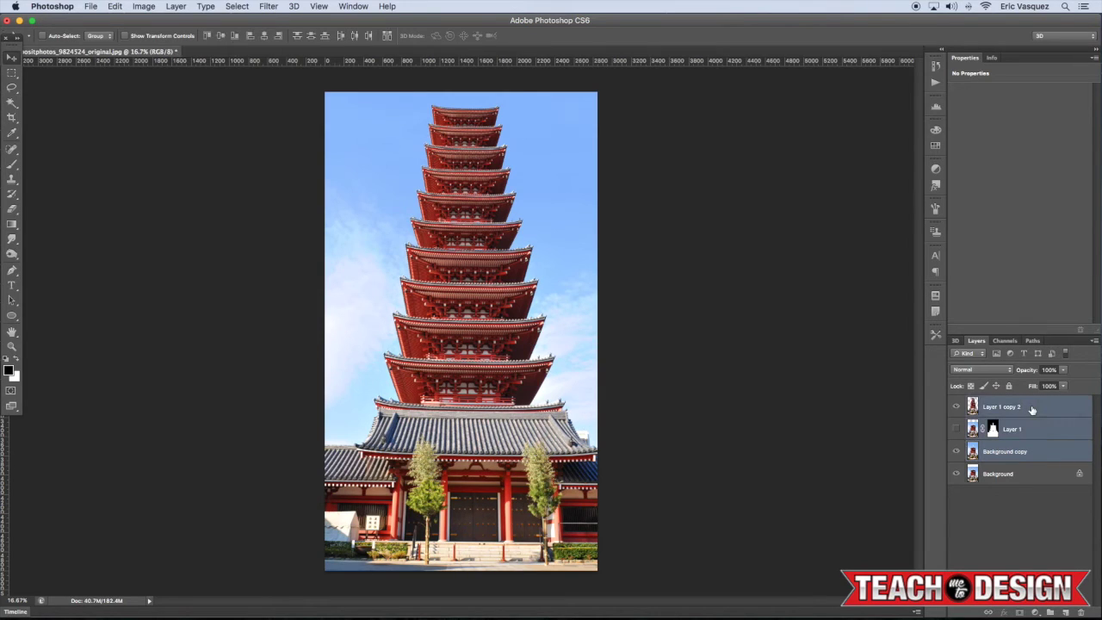
key(super+e)
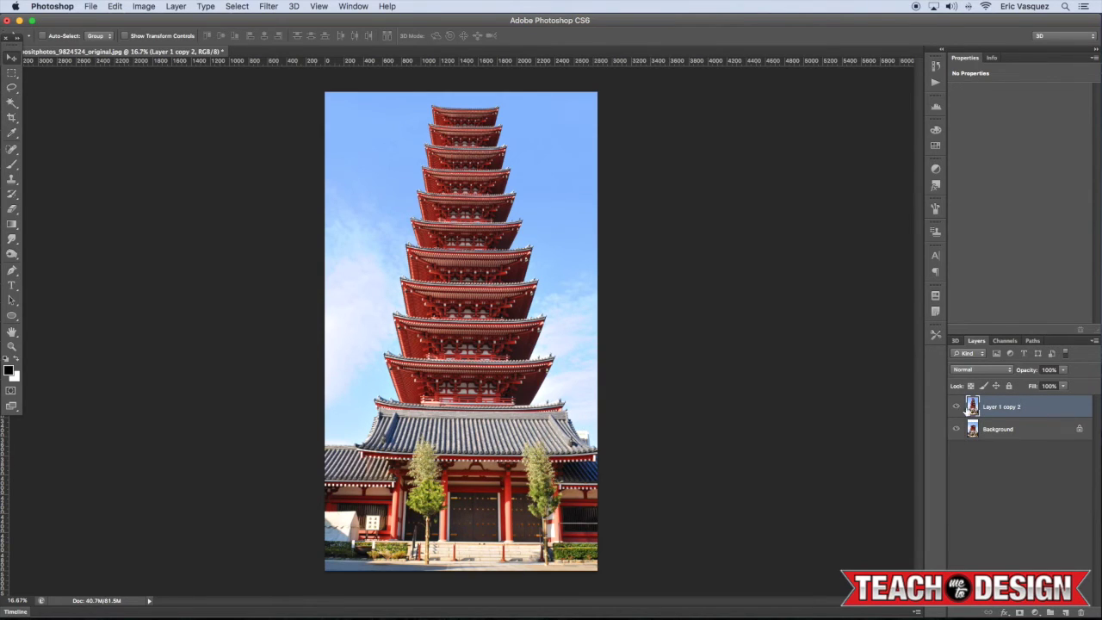
click(956, 406)
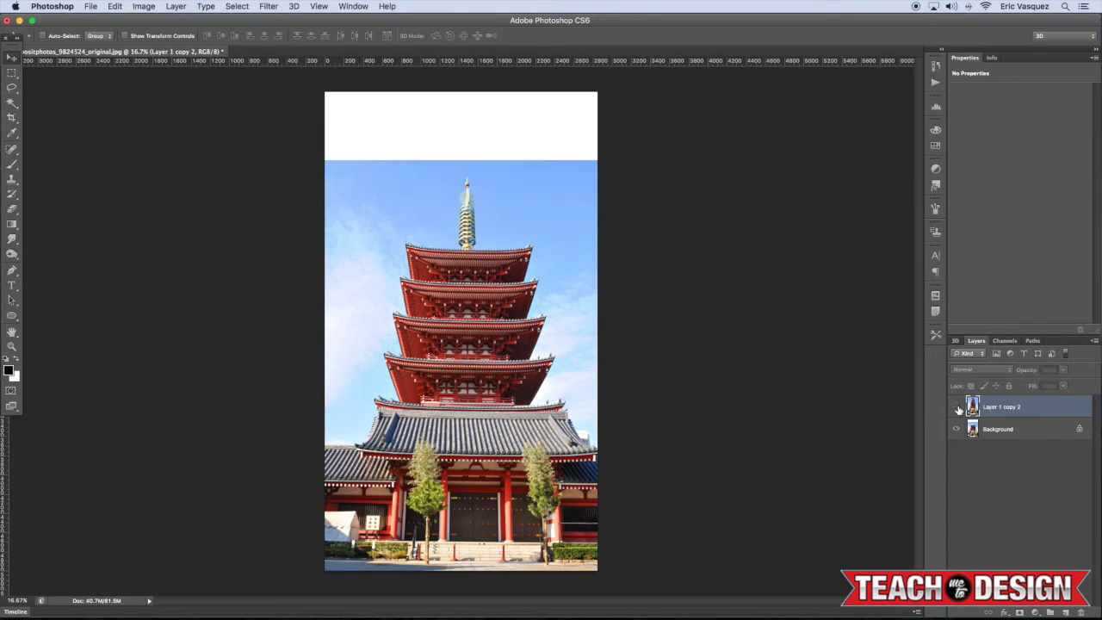
click(956, 406)
click(956, 407)
click(956, 406)
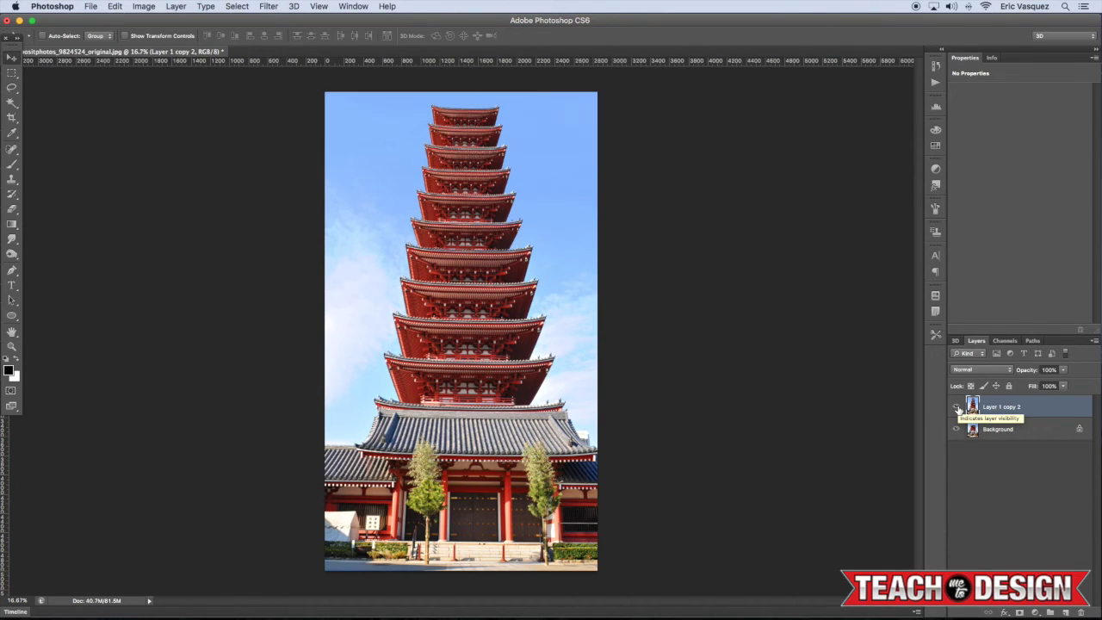
Duplicate the original Background layer and hide the merged tall pagoda.
click(1019, 436)
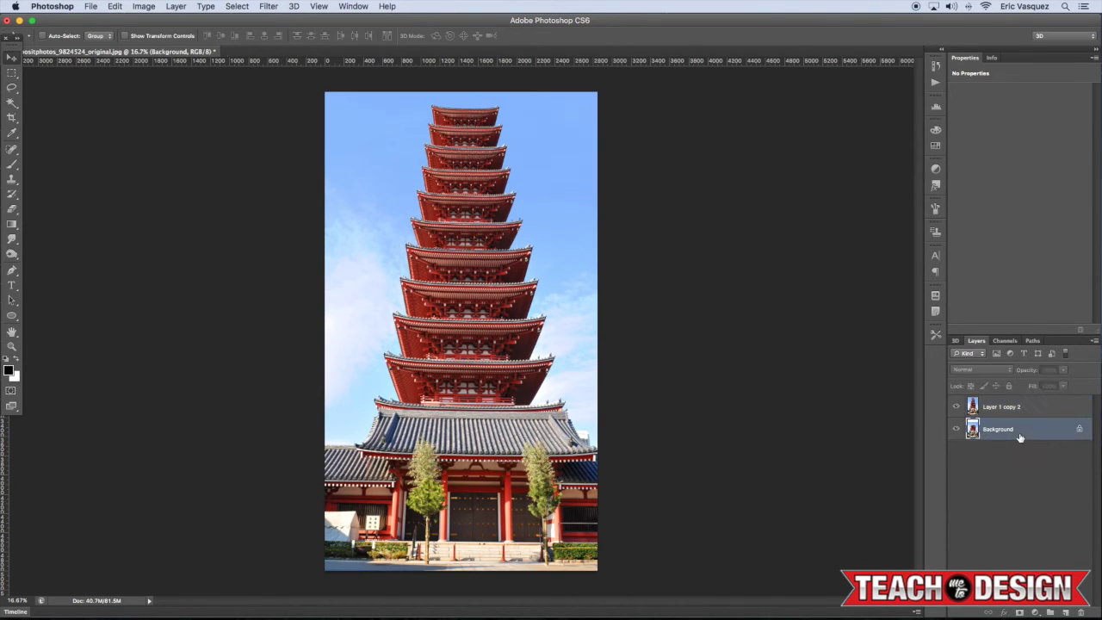
key(ctrl+j)
key(m)
click(957, 406)
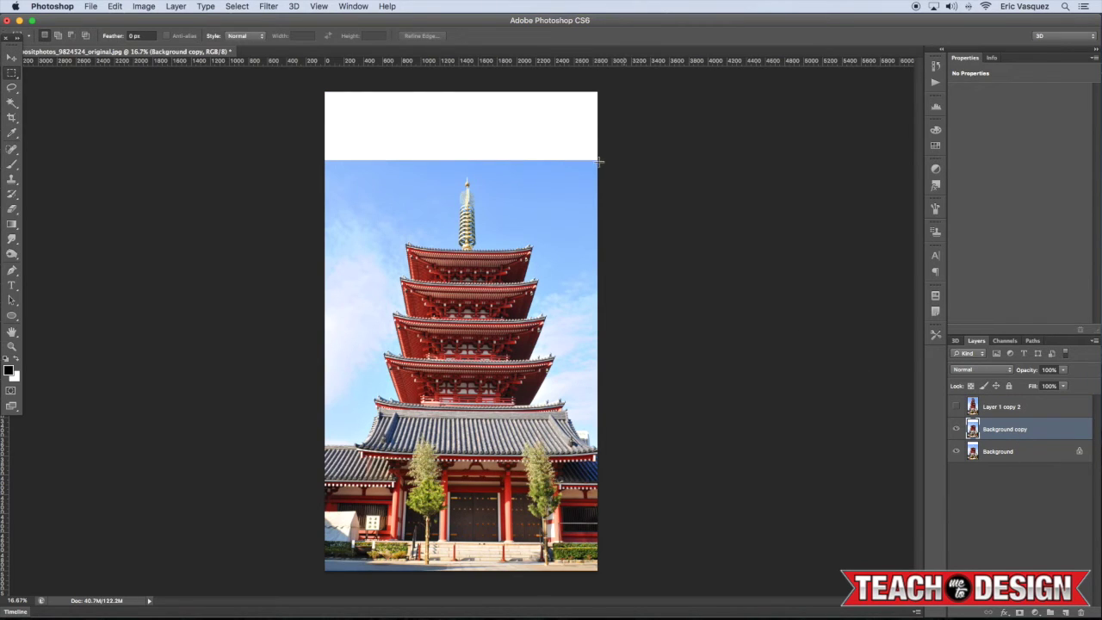
Content-Aware fill the original photo's white top strip with blue sky.
drag(599, 161, 598, 191)
click(114, 6)
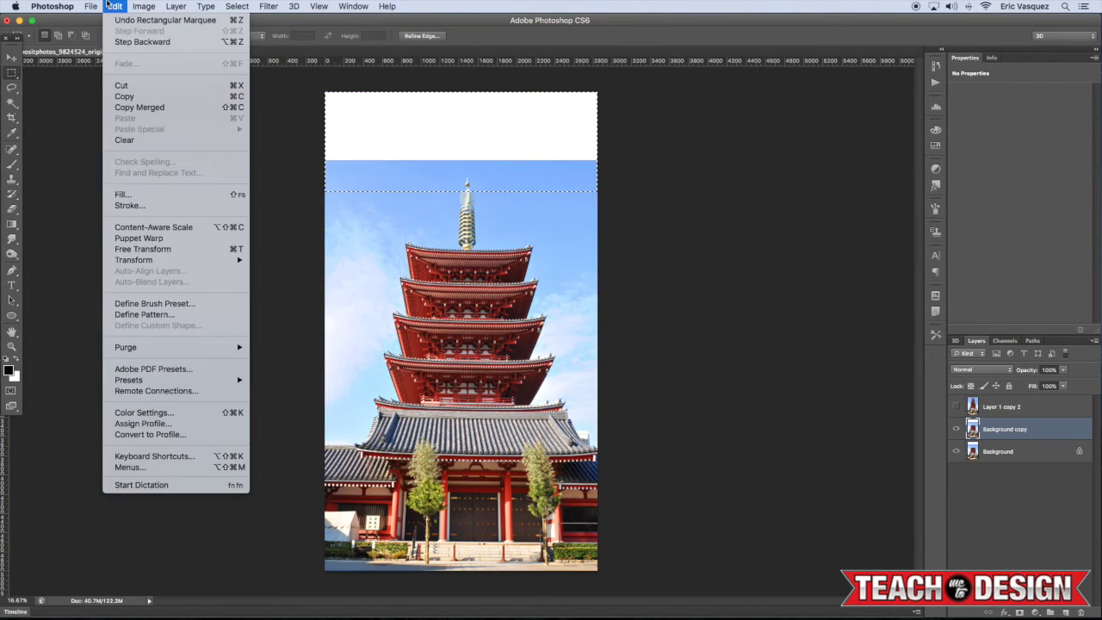
click(157, 199)
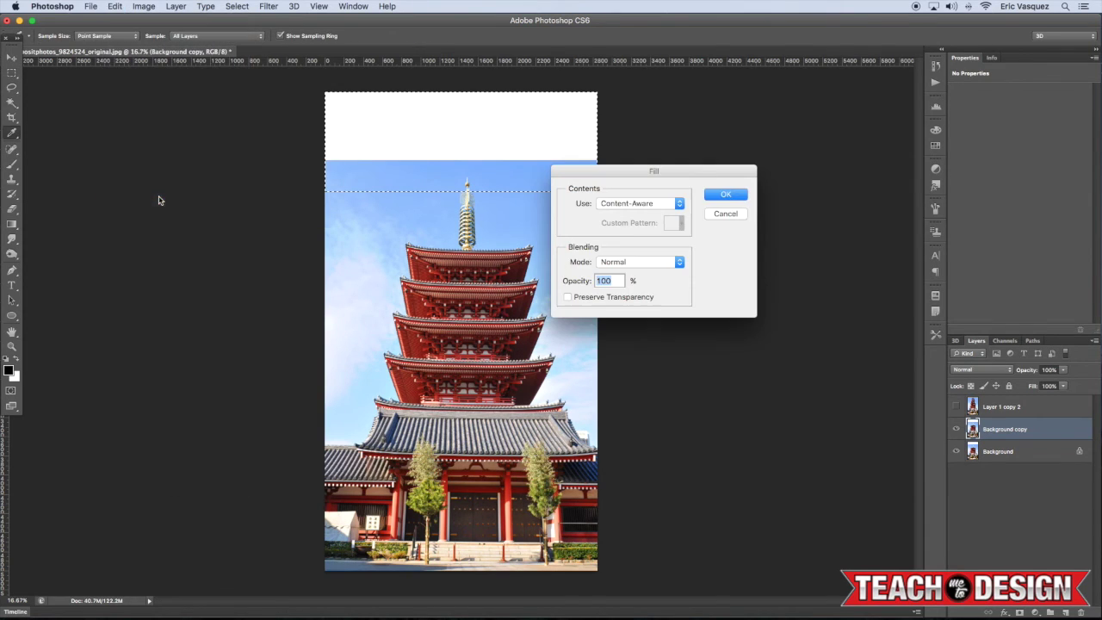
click(725, 197)
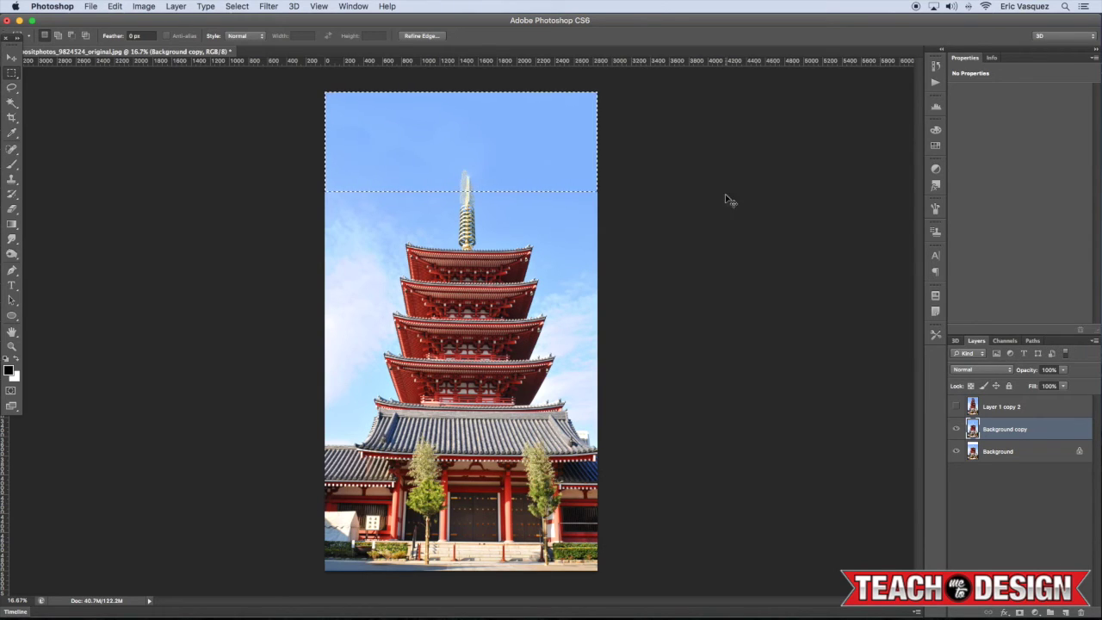
key(super+d)
key(v)
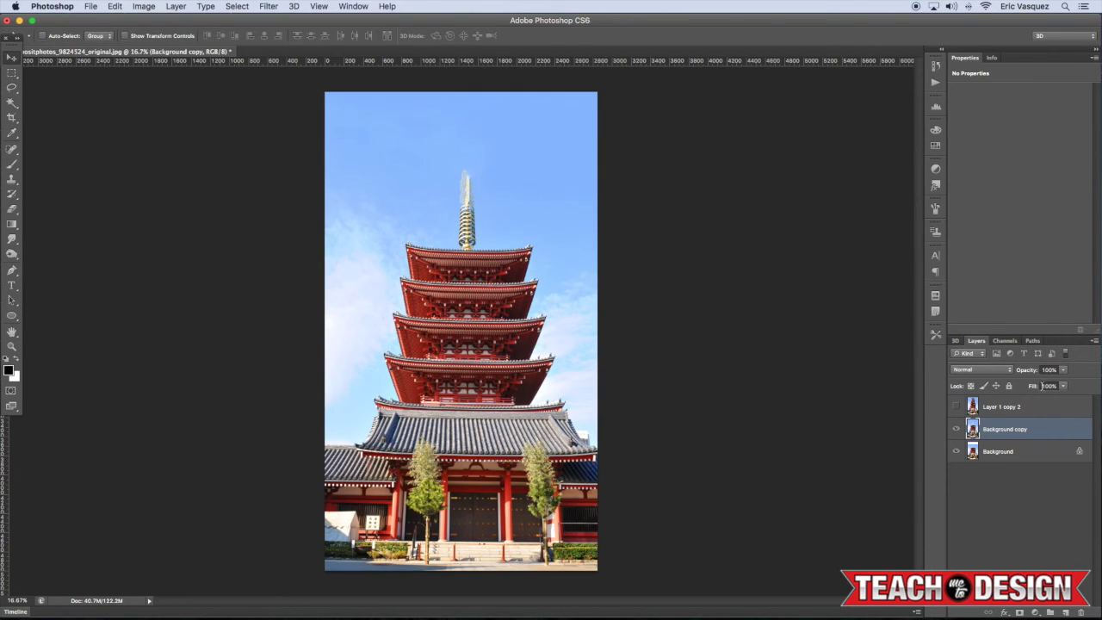
Merge Background copy into Background and select Layer 1 copy 2.
shift+click(1021, 455)
key(super+e)
click(990, 407)
click(956, 408)
Toggle Layer 1 copy 2 on and off to compare, ending with the tall pagoda visible.
click(957, 408)
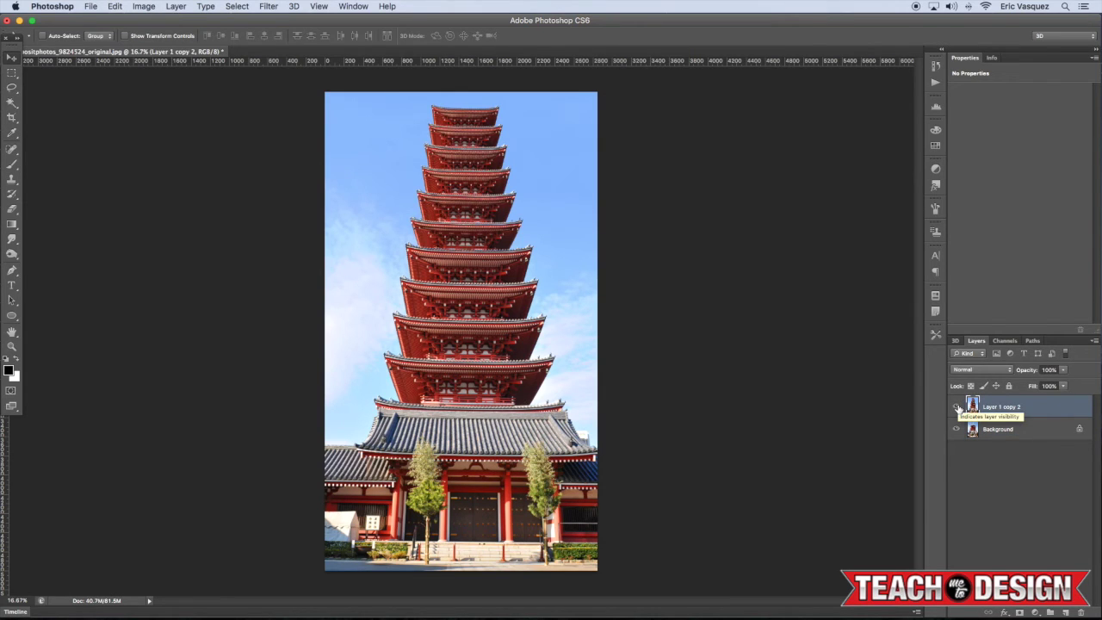
click(957, 408)
click(957, 408)
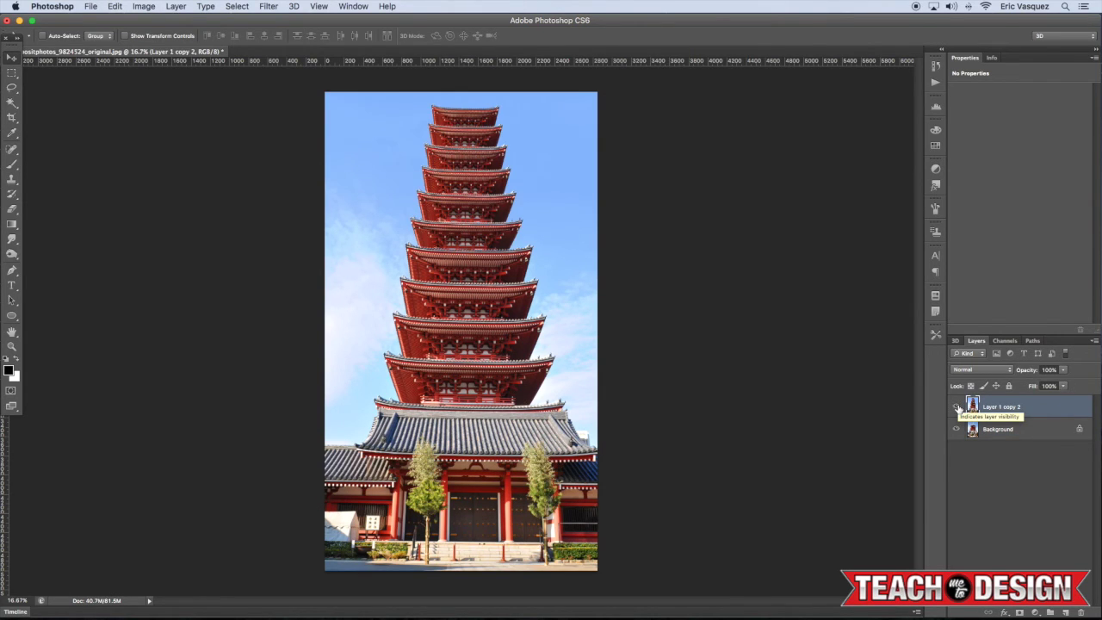
click(957, 408)
click(957, 408)
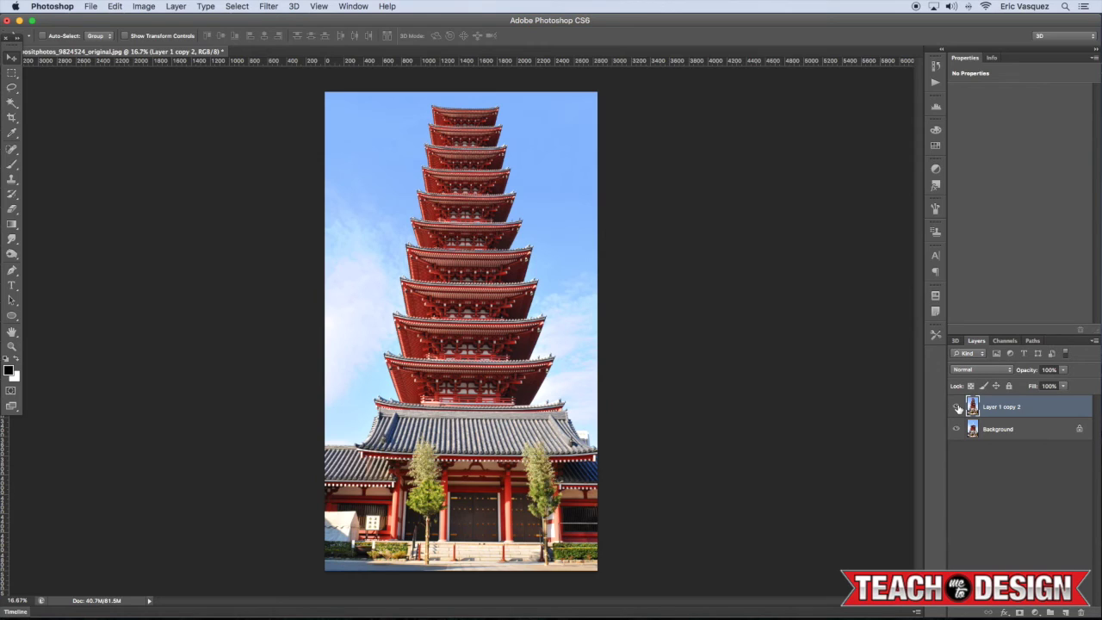
Duplicate the tall pagoda layer as Layer 1 copy 3.
key(super+j)
key(m)
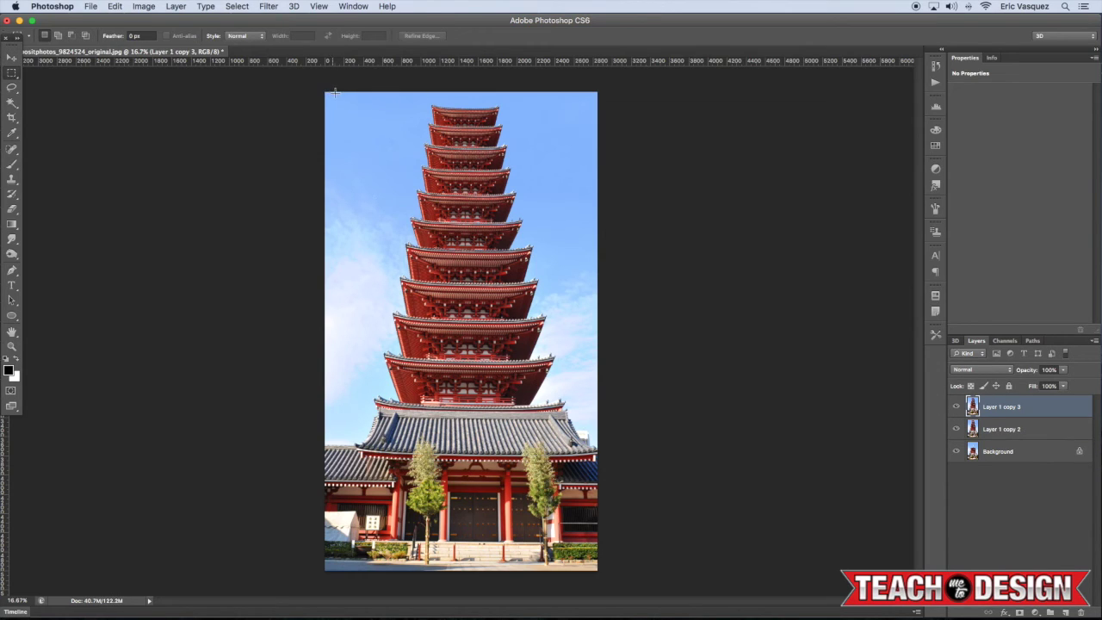
key(v)
key(super+t)
key(Escape)
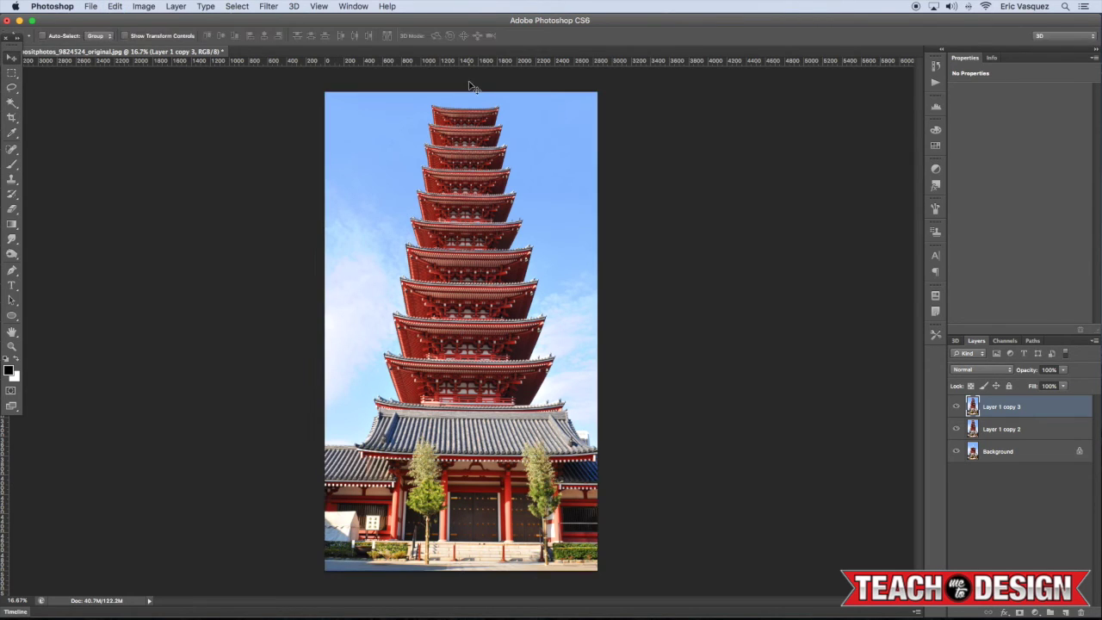
key(m)
Squash the selected upper tiers slightly downward, then merge with Layer 1 copy 2.
drag(300, 80, 656, 271)
key(super+t)
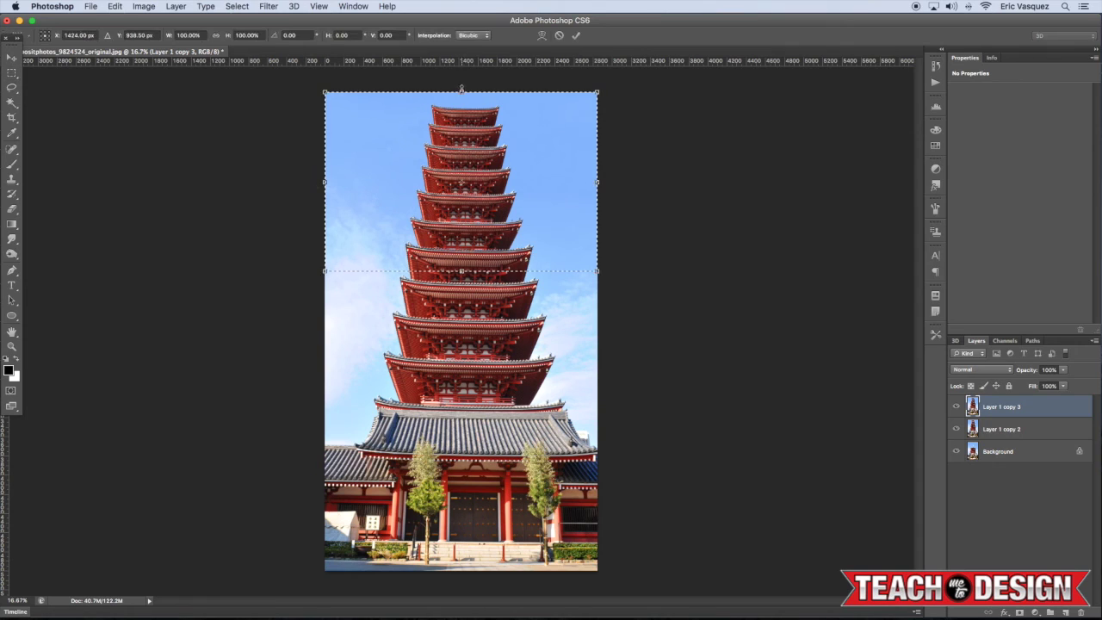
drag(462, 92, 462, 100)
key(Return)
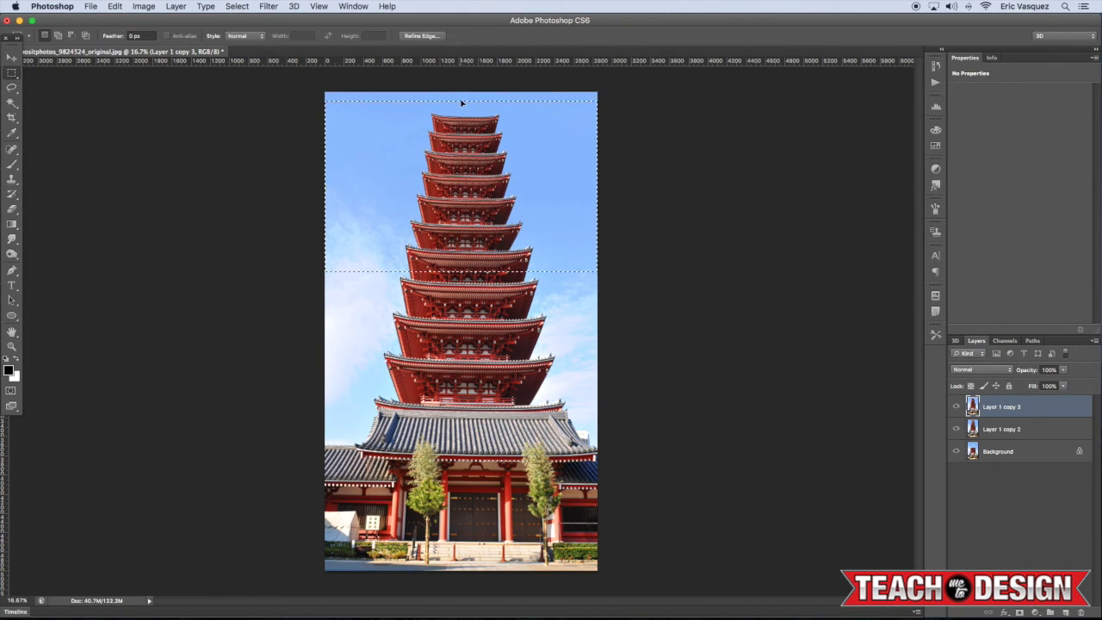
key(super+d)
shift+click(1020, 430)
key(super+e)
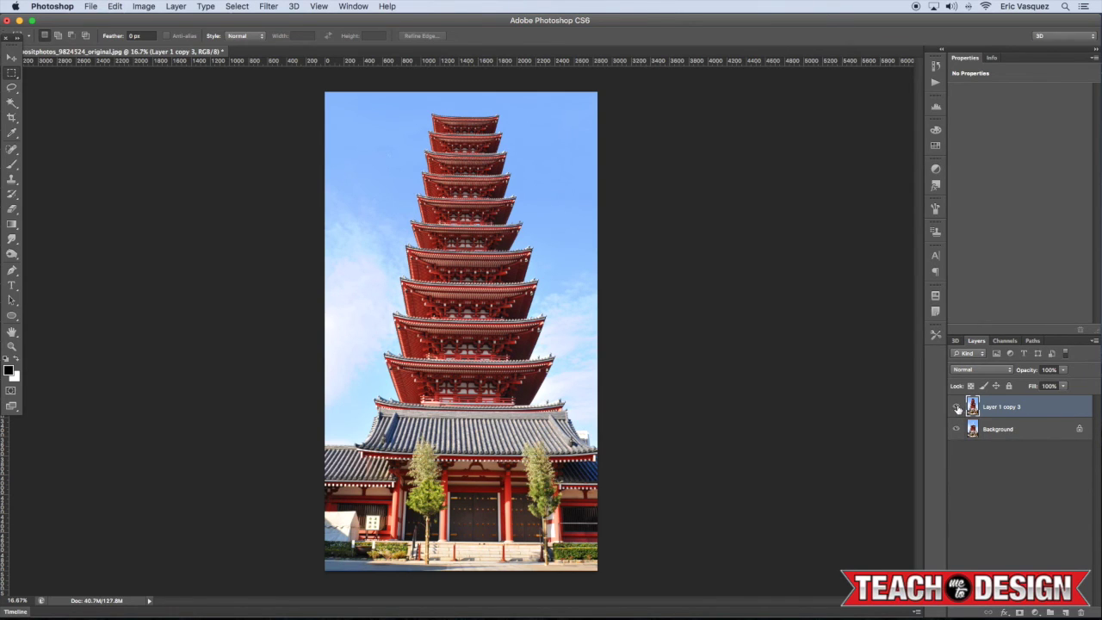
click(956, 407)
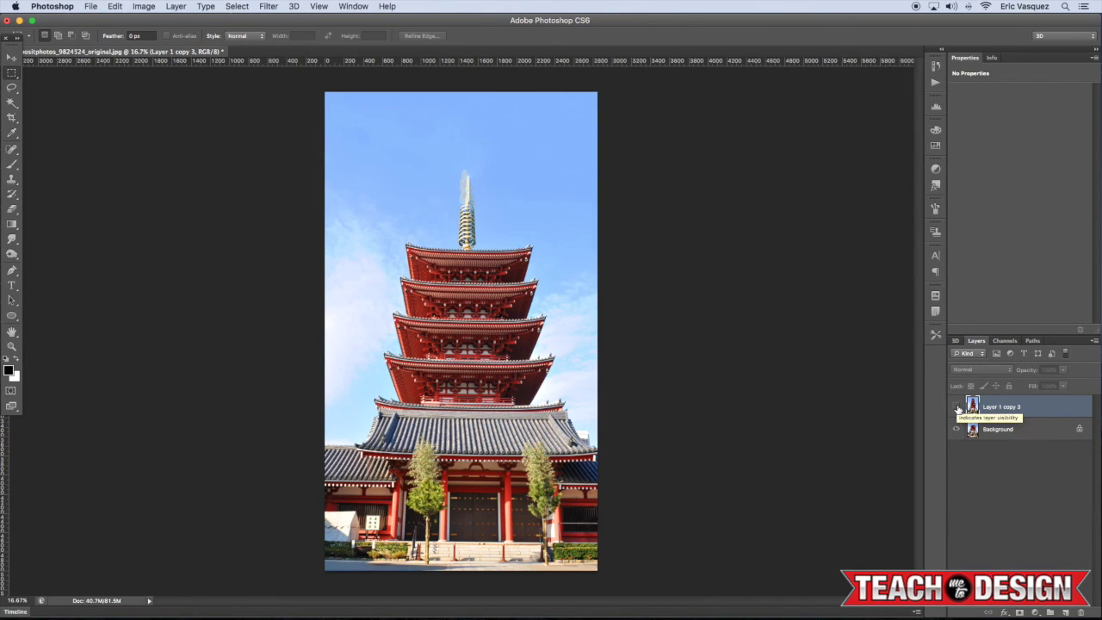
click(956, 407)
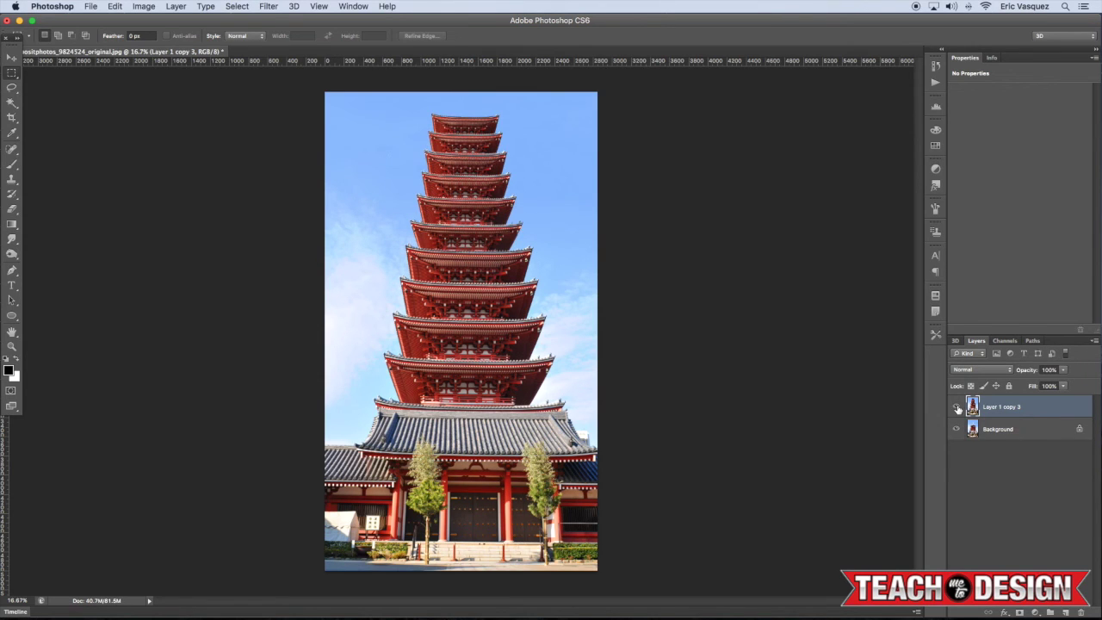